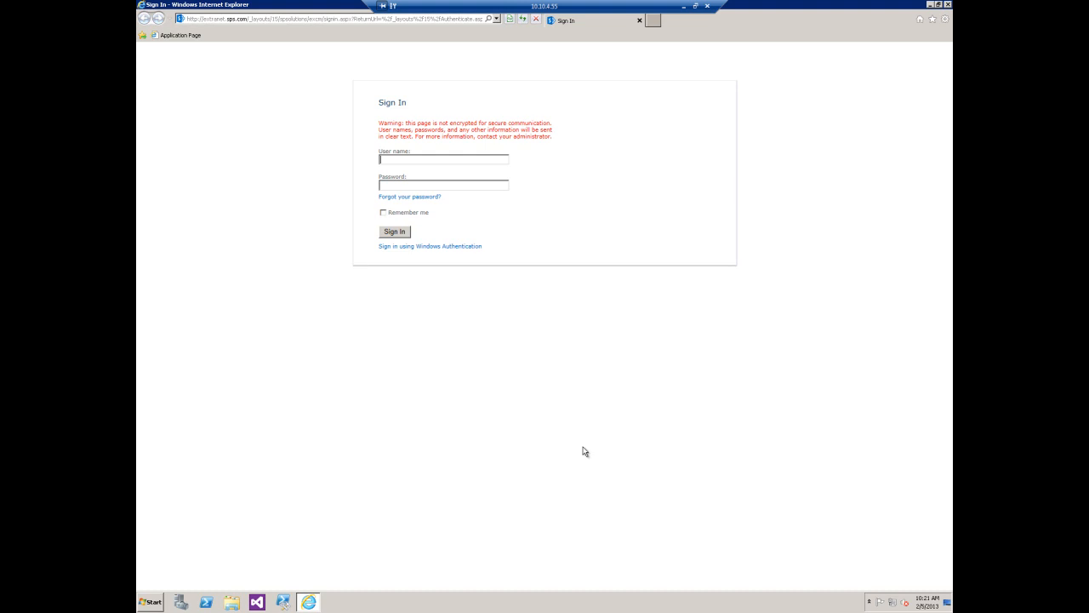
- Sign in with Windows Authentication and open the Site Sponsors management page from the DevHome01 site settings
left_click(460, 246)
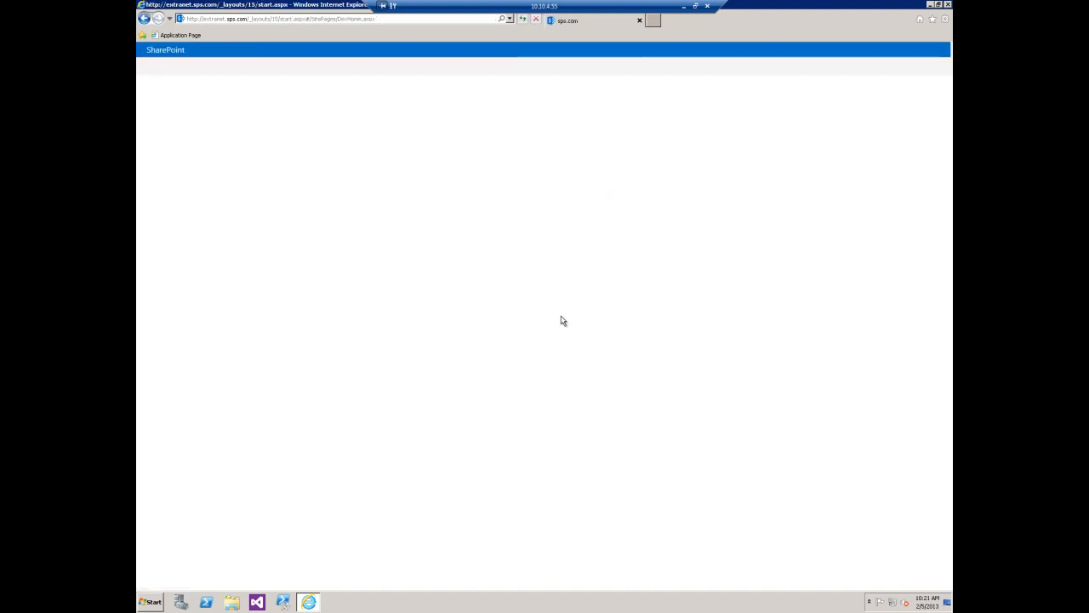
left_click(927, 51)
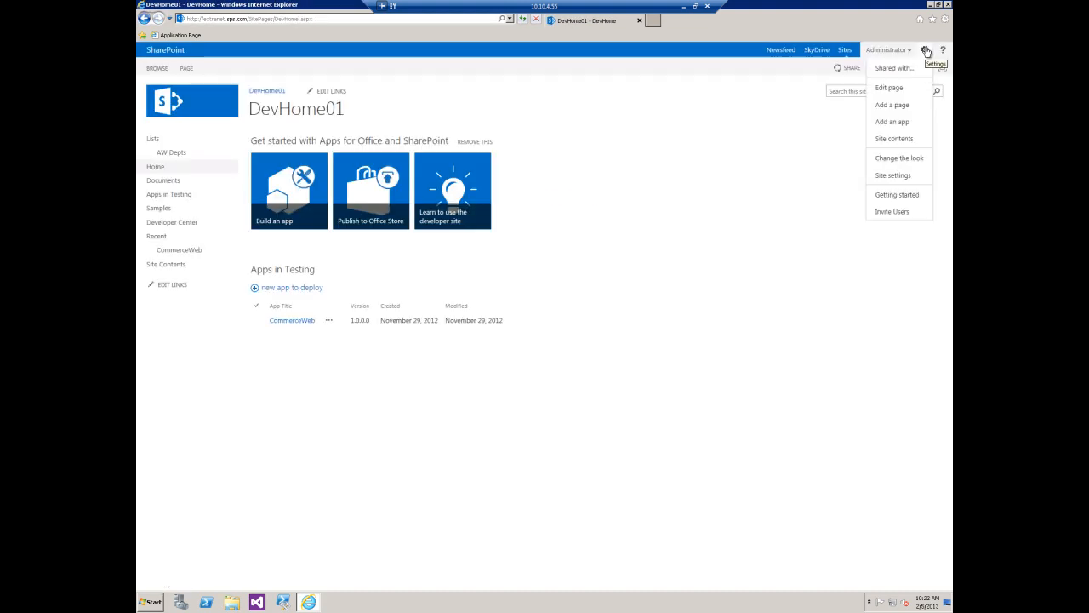
left_click(892, 175)
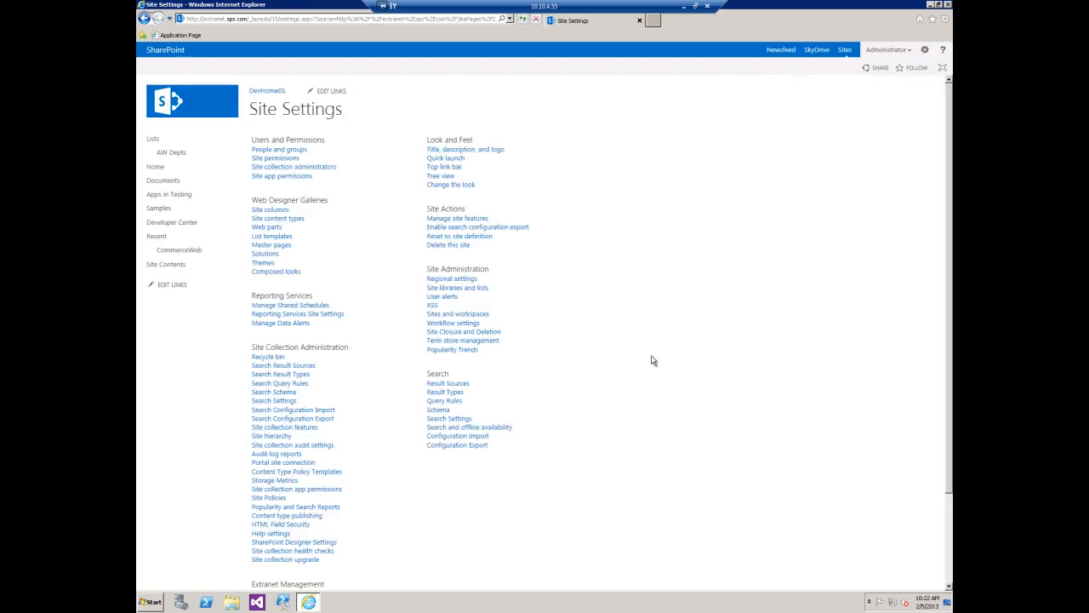
scroll(652, 360, "down", 3)
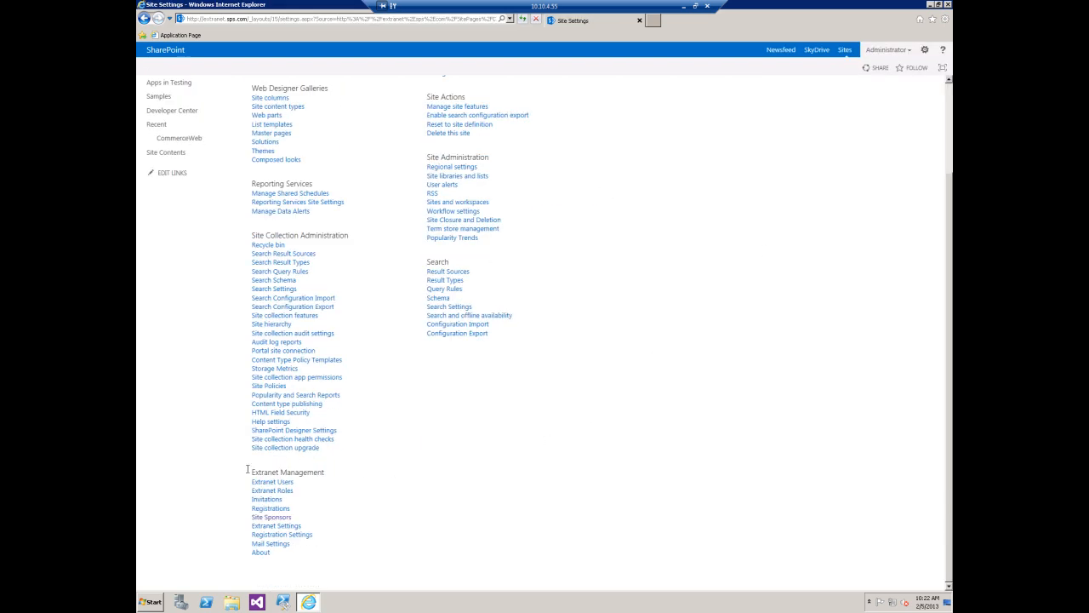
left_click(281, 518)
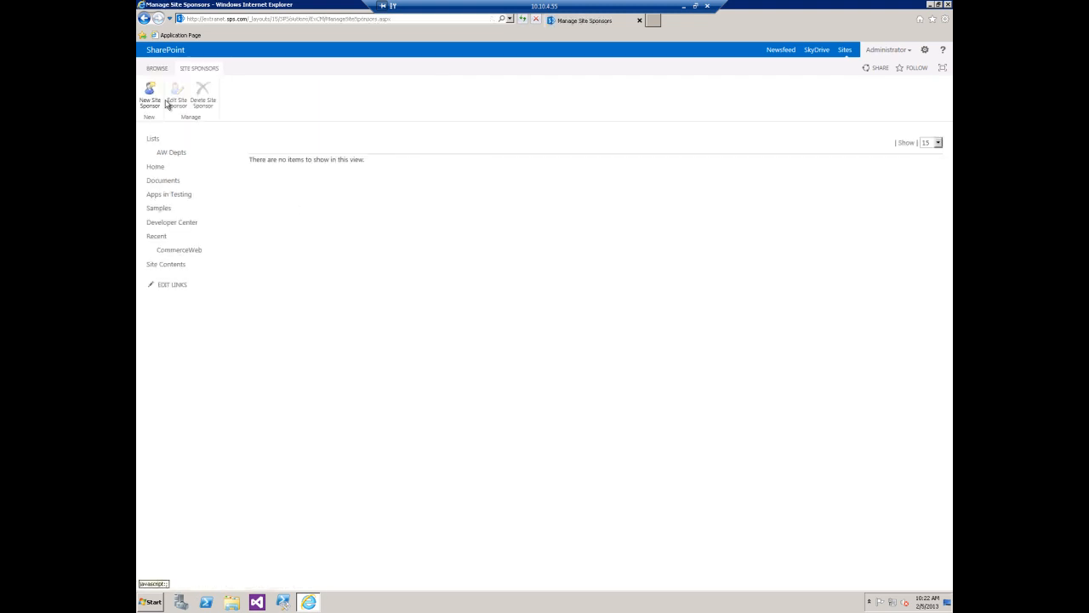
- Start a new site sponsor and enter and resolve the sponsor's account name
left_click(155, 101)
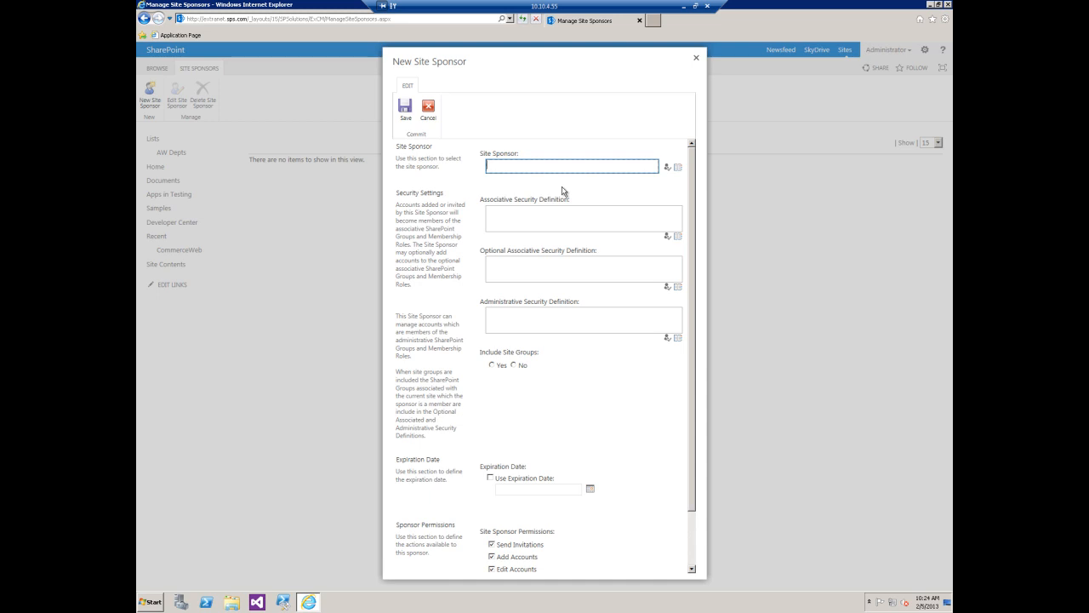
type("matthew")
left_click(672, 169)
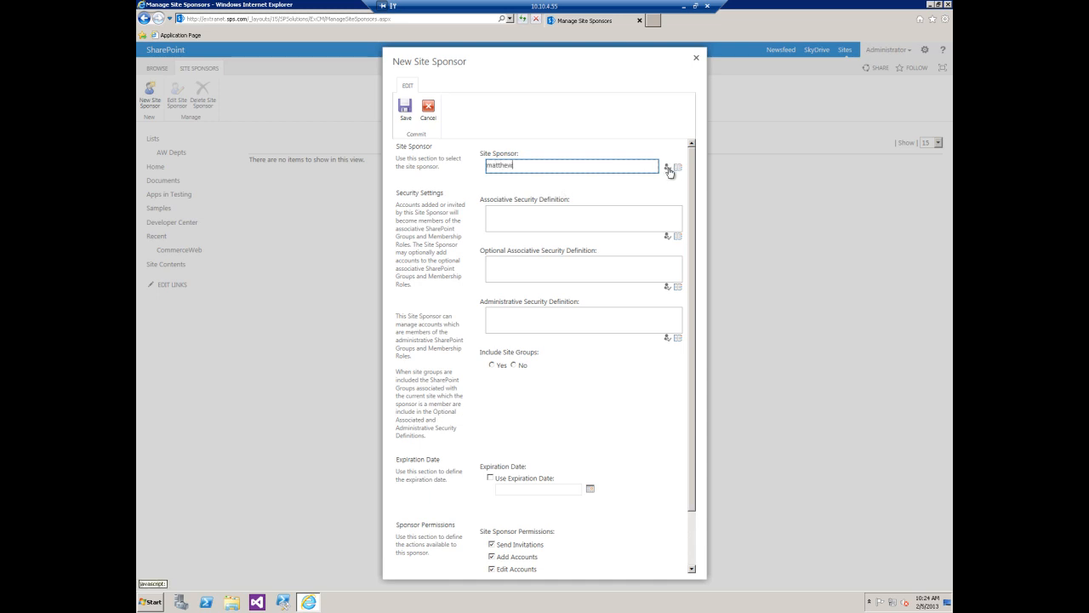
- Review the security definition, expiration date and permission options of the new site sponsor
left_click(524, 215)
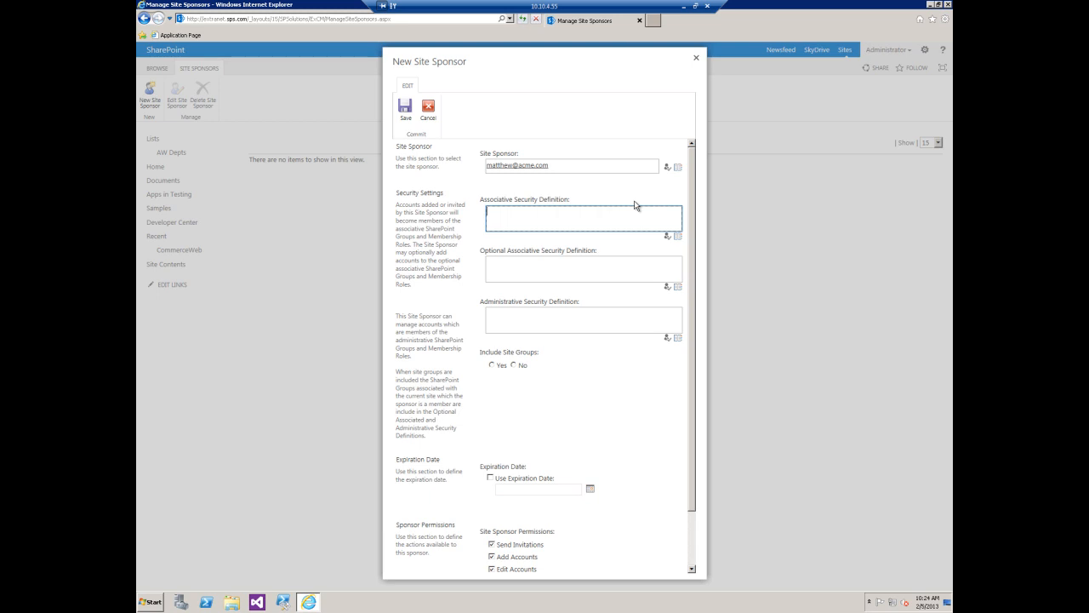
left_click(560, 272)
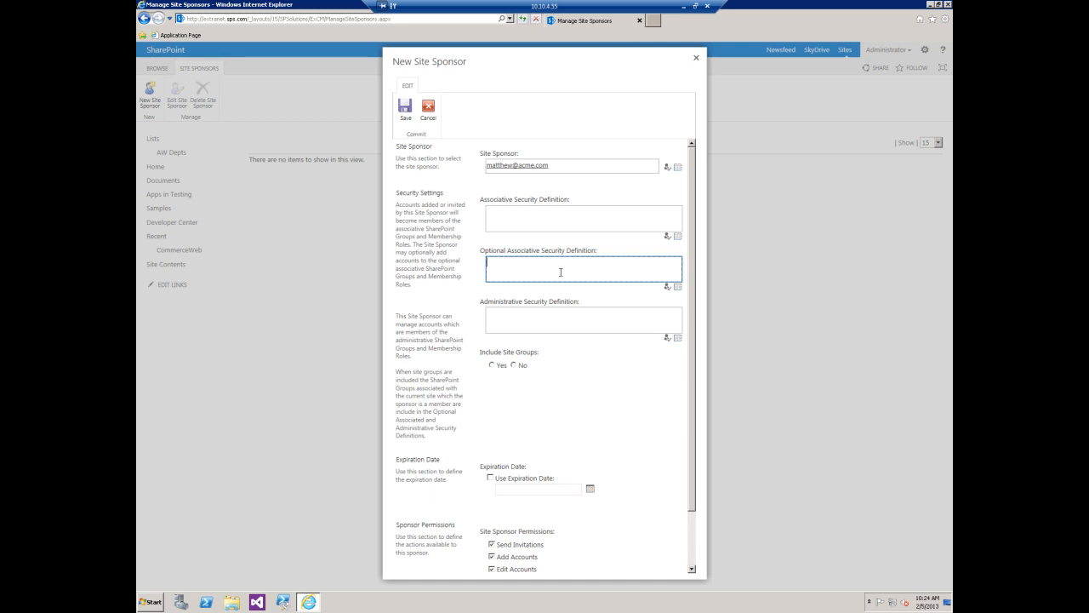
left_click(546, 324)
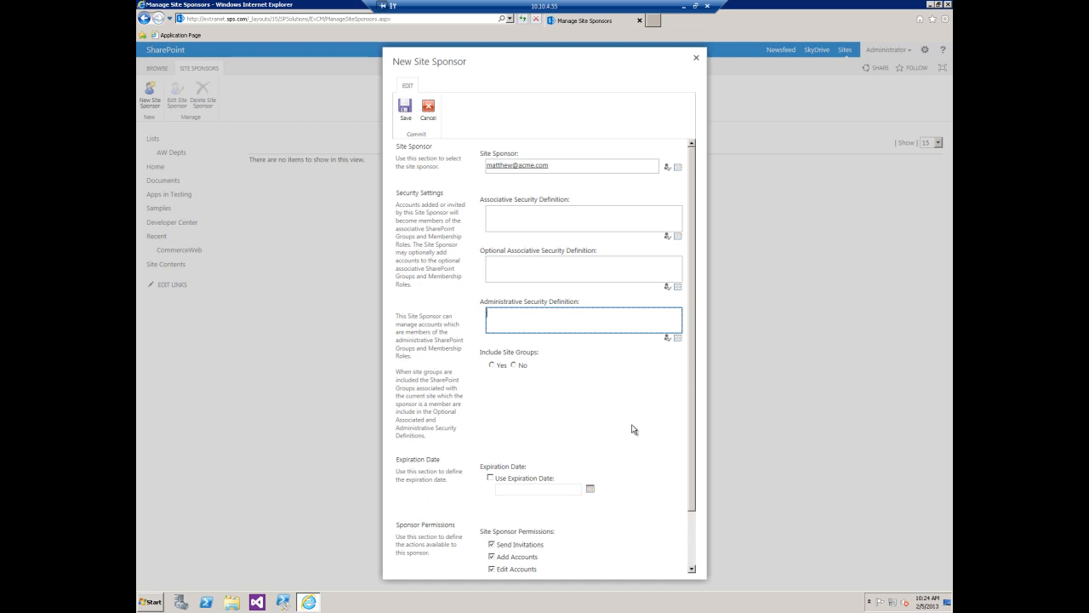
scroll(700, 444, "down", 2)
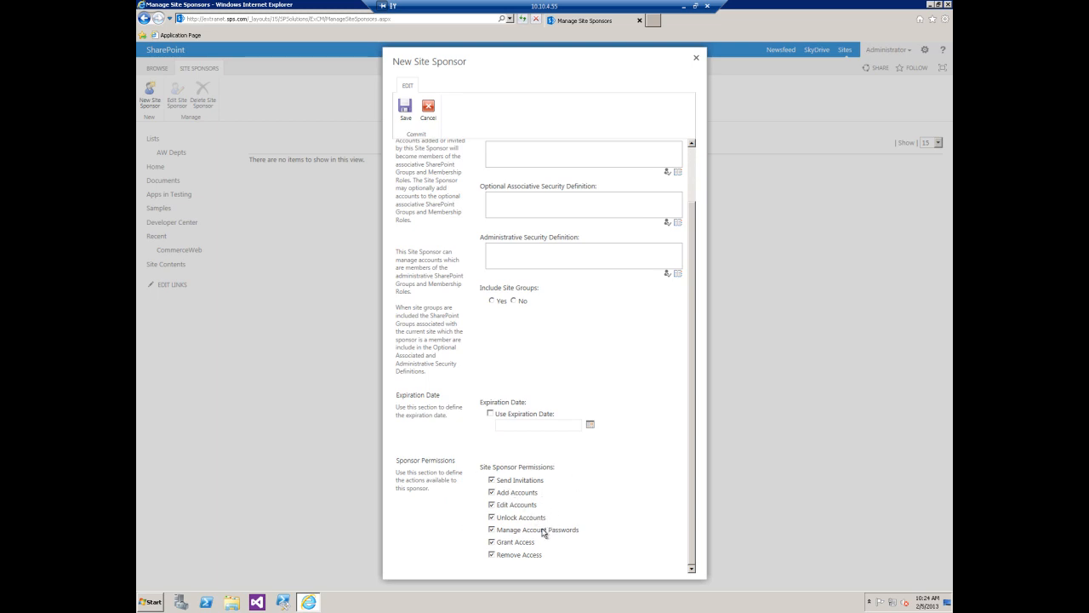
scroll(691, 307, "up", 2)
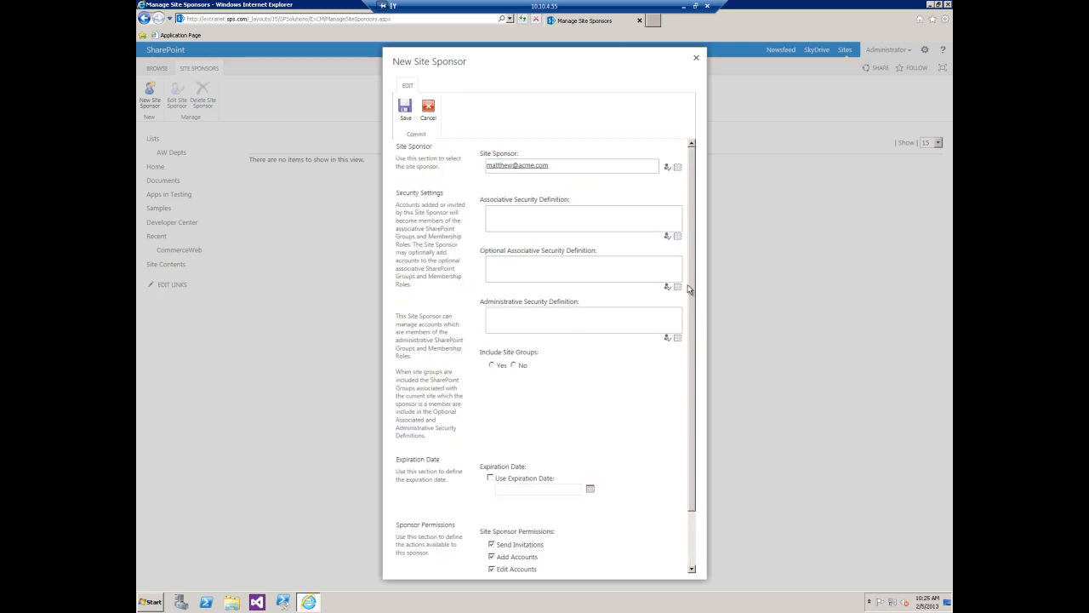
- Set the sponsor's Associative Security Definition to the DevHome01 Visitors group by resolving "visitors"
left_click(519, 213)
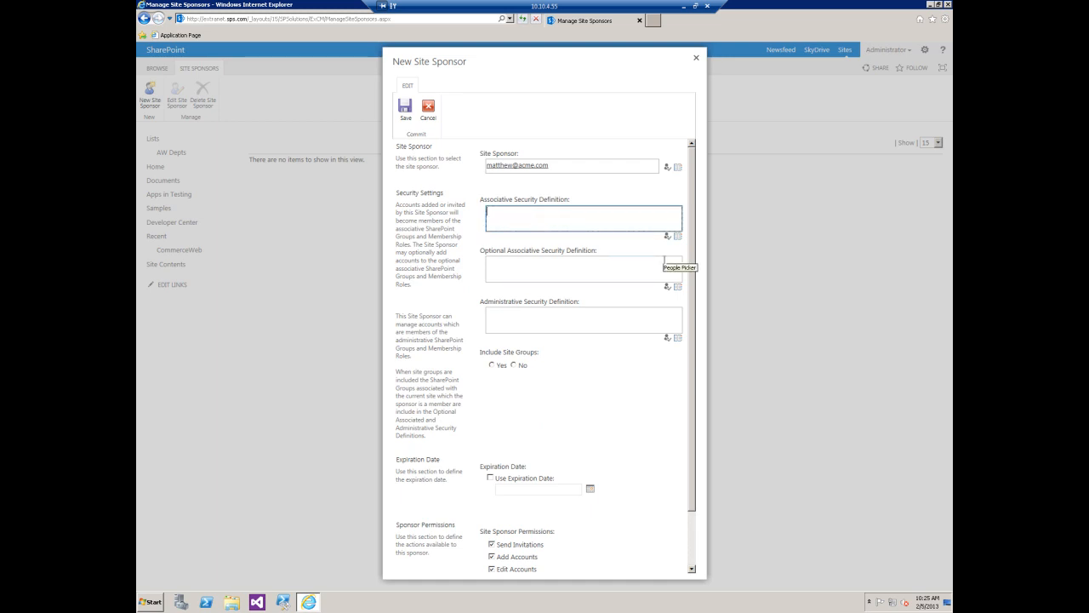
type("visitors")
left_click(666, 238)
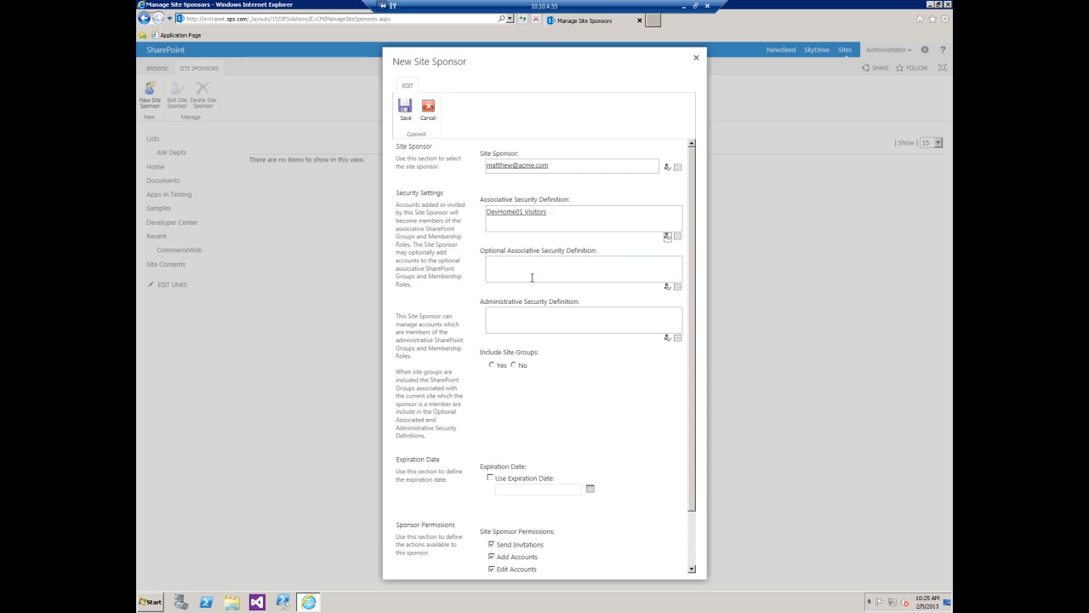
- Set the Optional Associative Security Definition to DevHome01 Members and DevHome01 Owners by resolving "members; owners"
left_click(571, 273)
type("members")
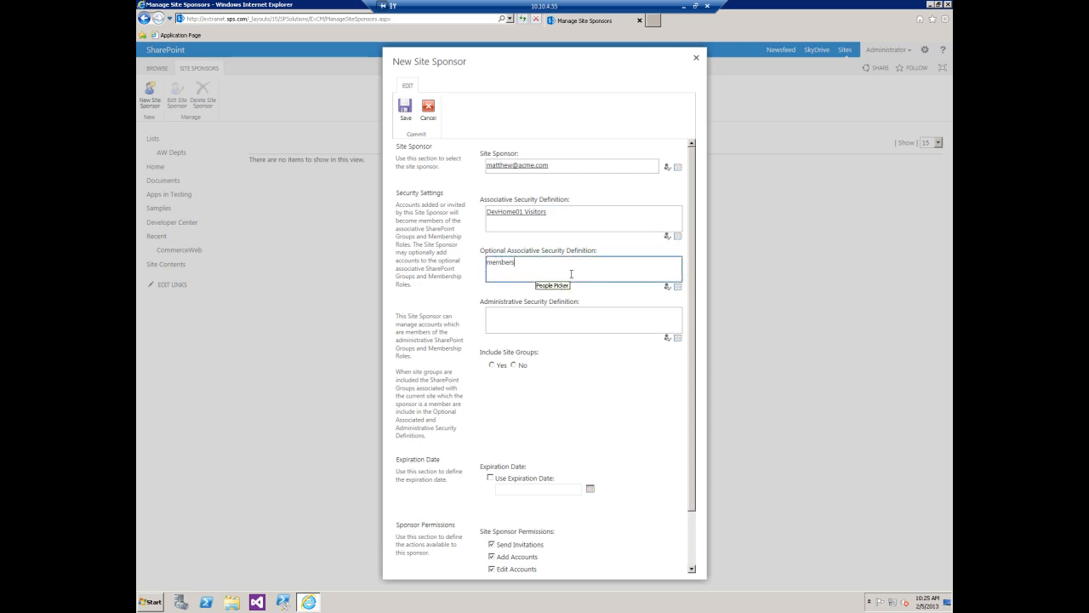
type("; owners")
left_click(669, 287)
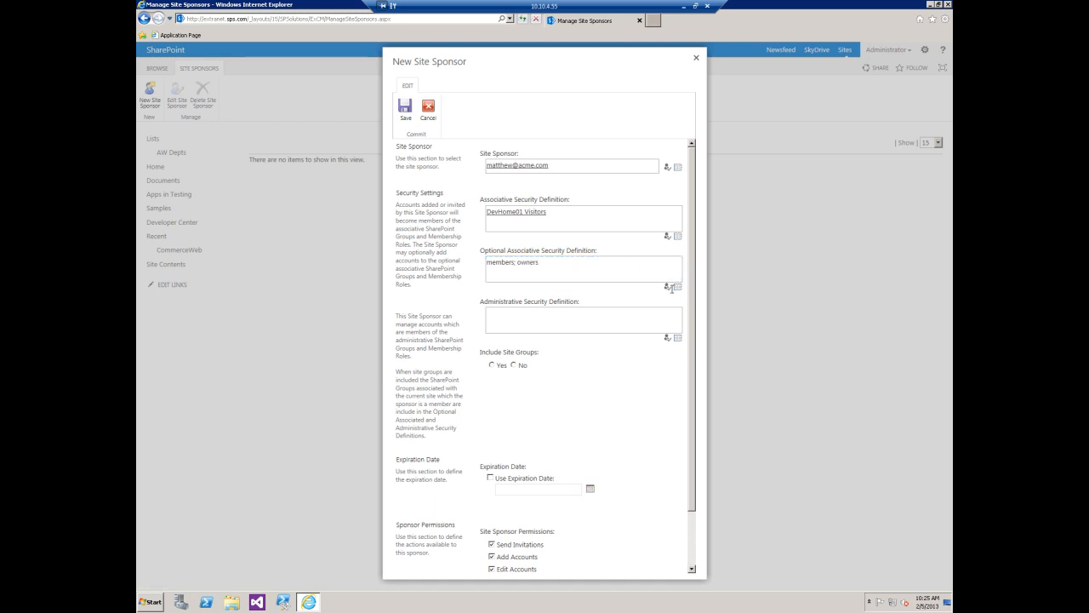
- Set the Administrative Security Definition to DevHome01 Visitors, Owners and Members by resolving "visitors; owners; members"
left_click(563, 324)
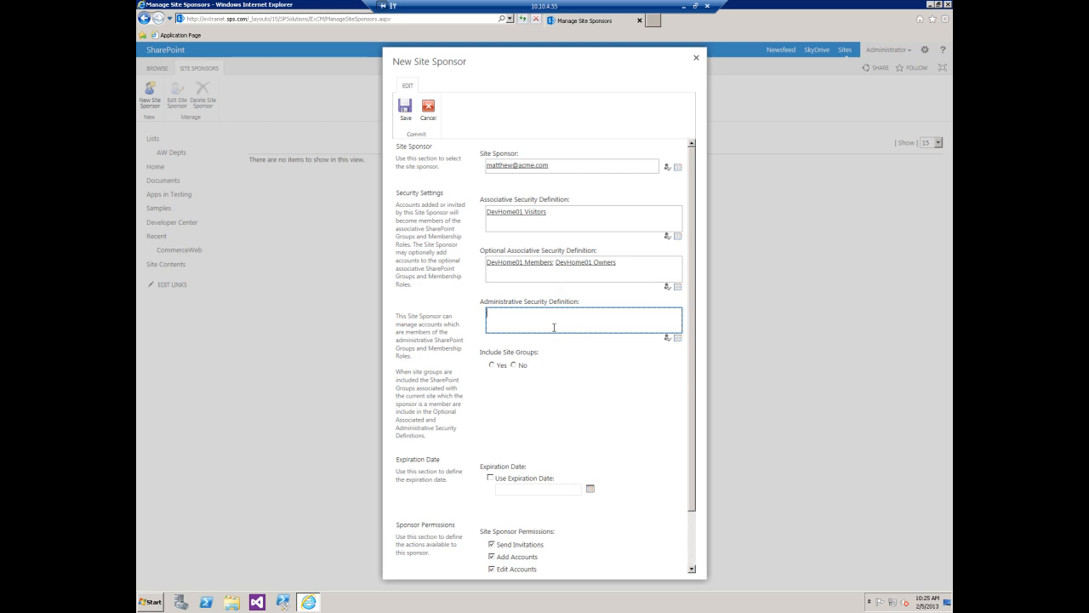
type("visitors; owners; members")
left_click(668, 340)
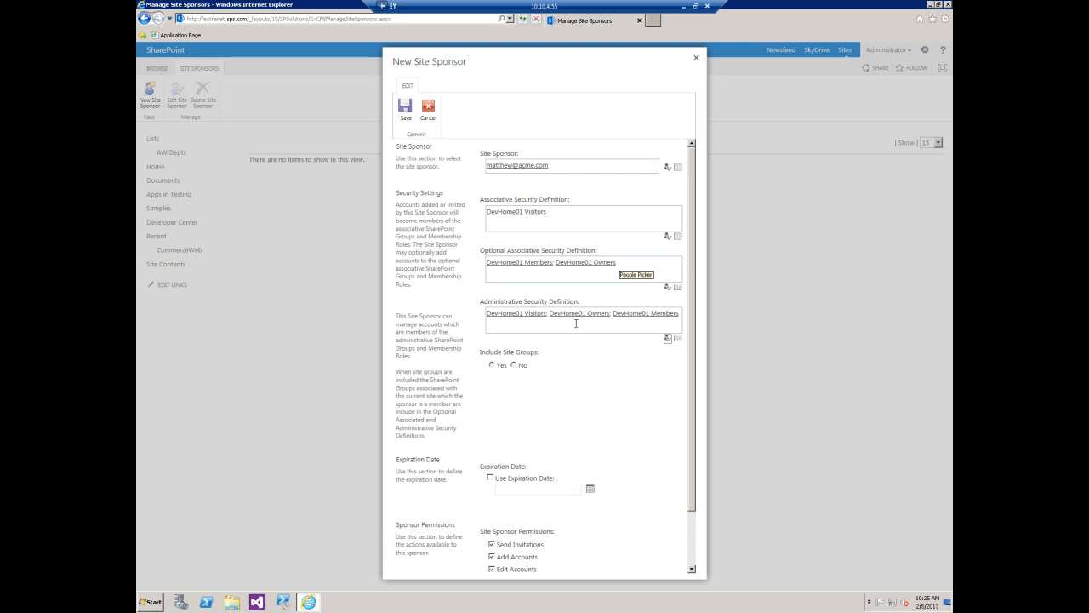
- Set Include Site Groups to No, keep all sponsor permissions enabled, and save the new site sponsor
left_click(513, 365)
scroll(694, 449, "down", 2)
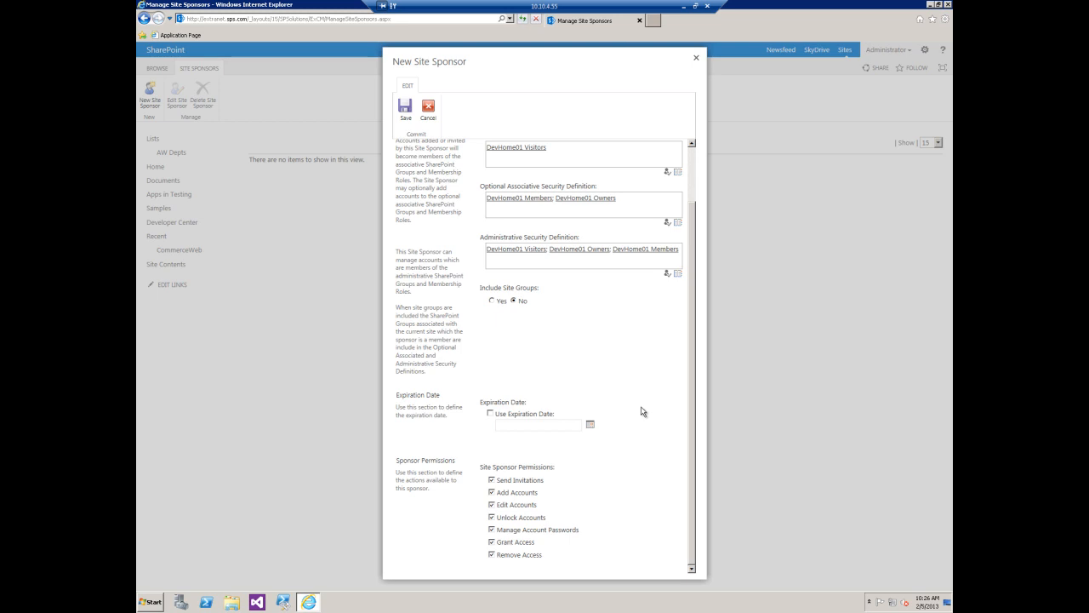
left_click_drag(693, 335, 707, 249)
left_click_drag(691, 423, 690, 466)
left_click(405, 108)
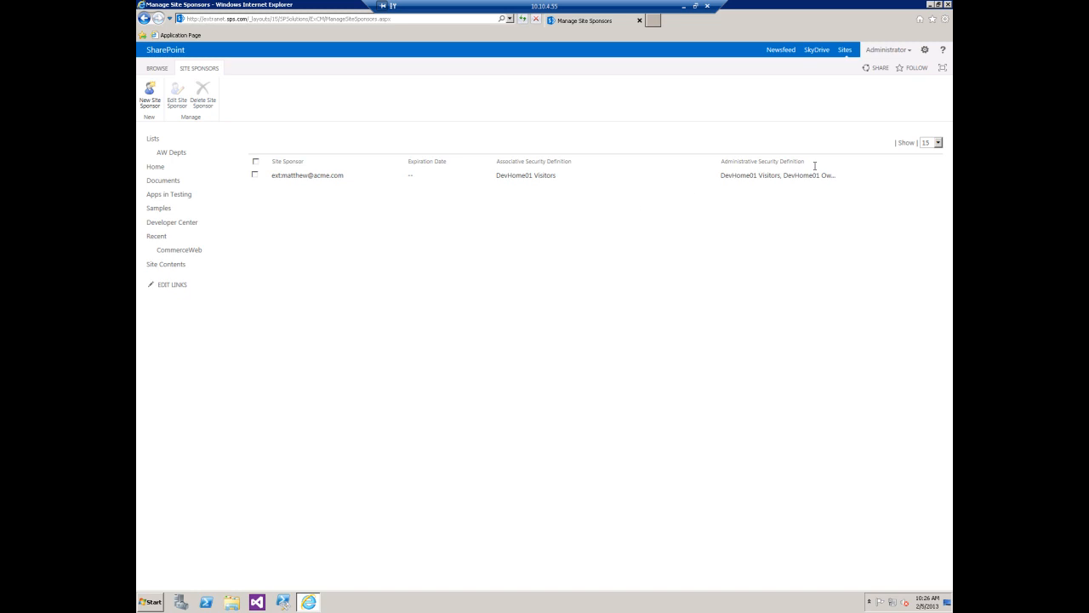
- Sign out of the administrator account and sign in with the site sponsor's user name and password
left_click(157, 68)
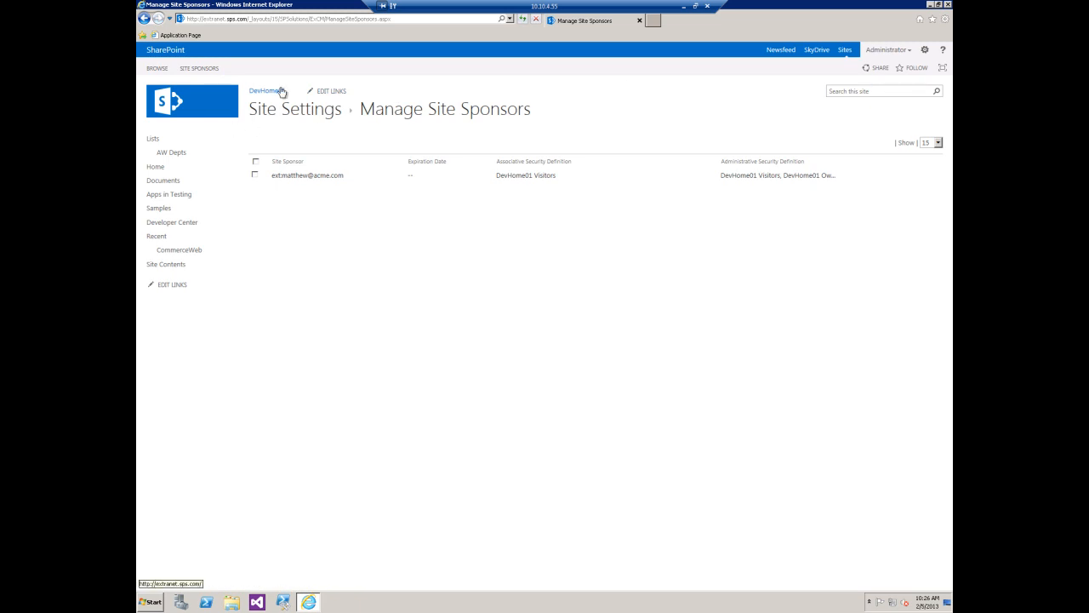
left_click(907, 55)
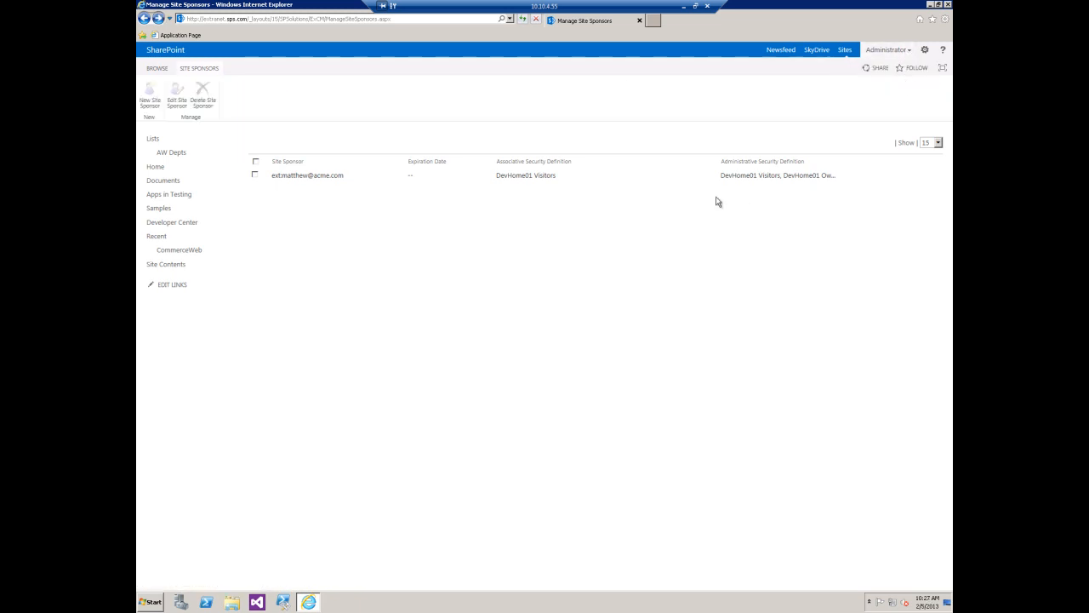
left_click(911, 55)
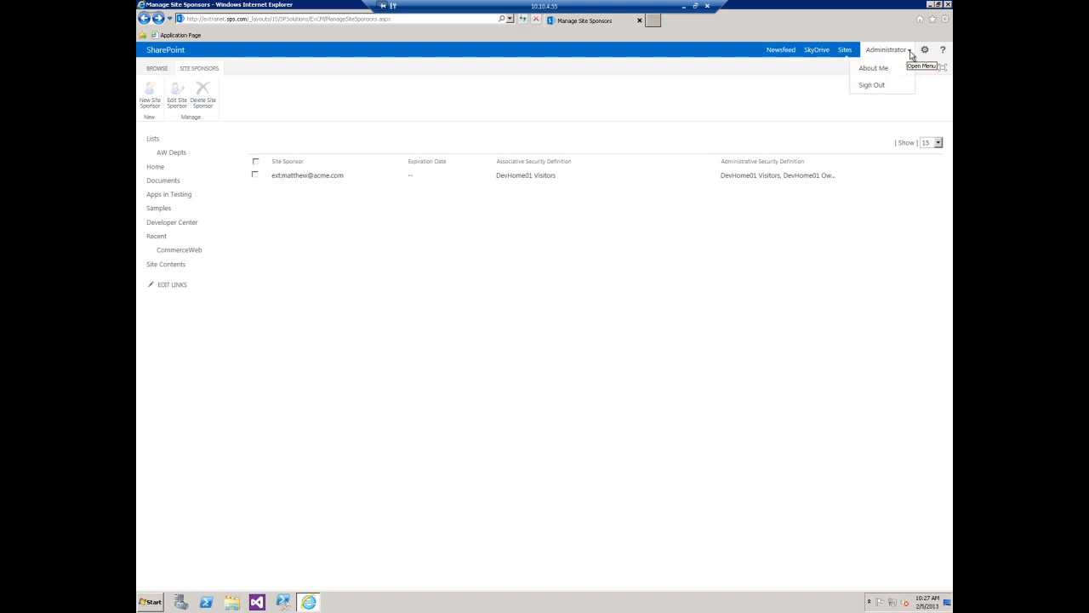
left_click(873, 85)
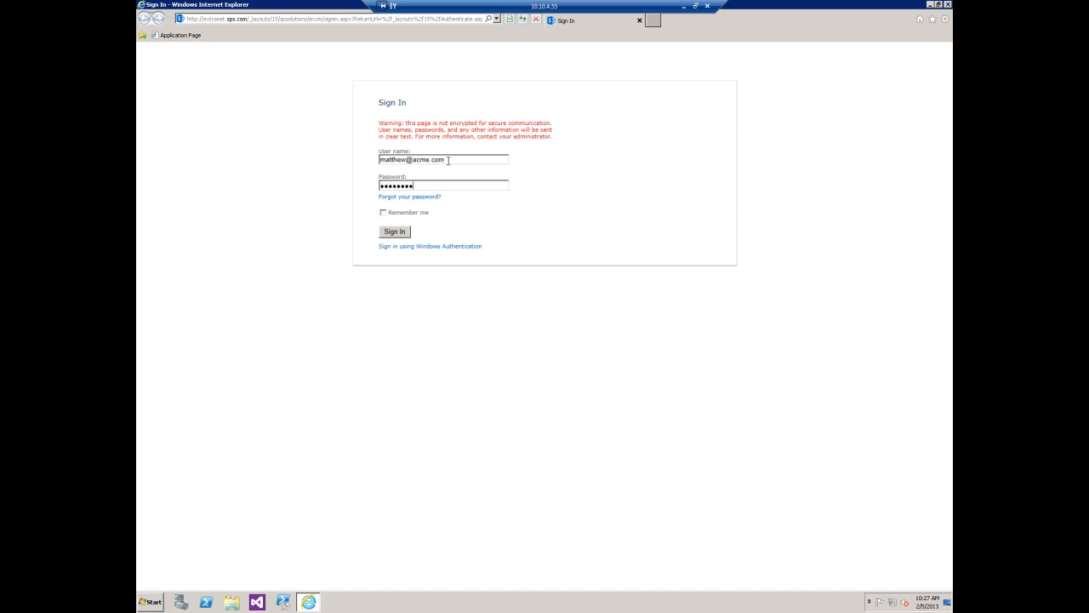
left_click(397, 233)
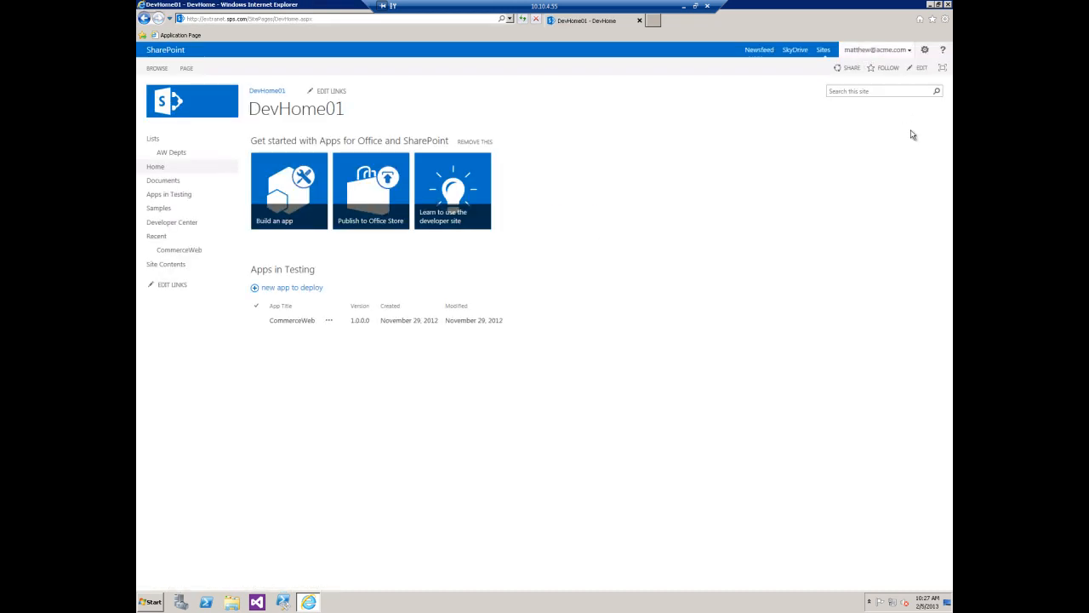
- From account management, invite a user by e-mail address with DevHome01 Members and DevHome01 Owners site access
left_click(925, 51)
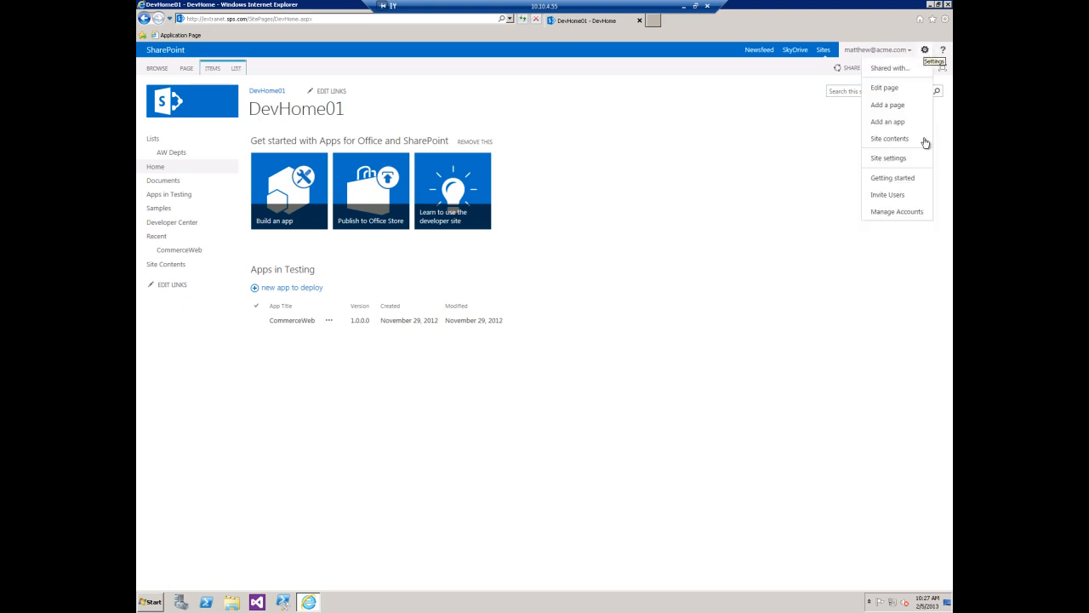
left_click(892, 212)
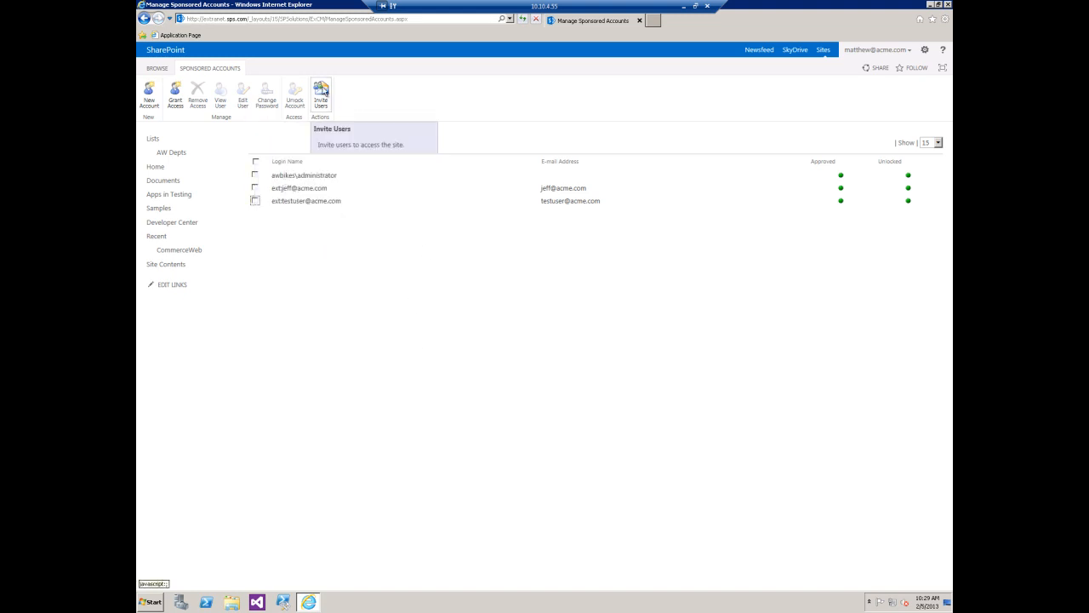
left_click(323, 91)
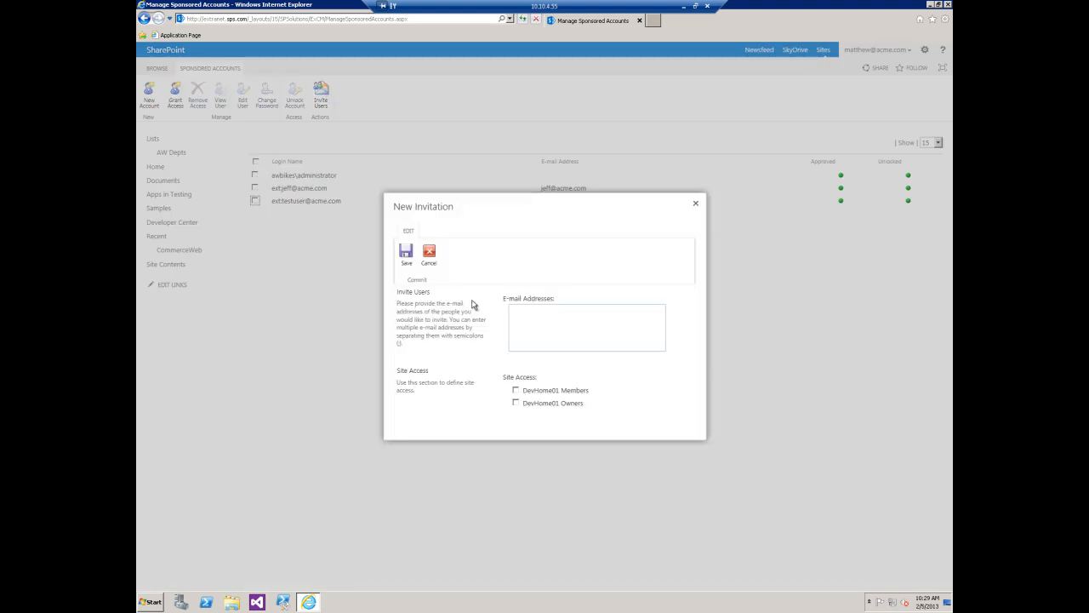
left_click(583, 307)
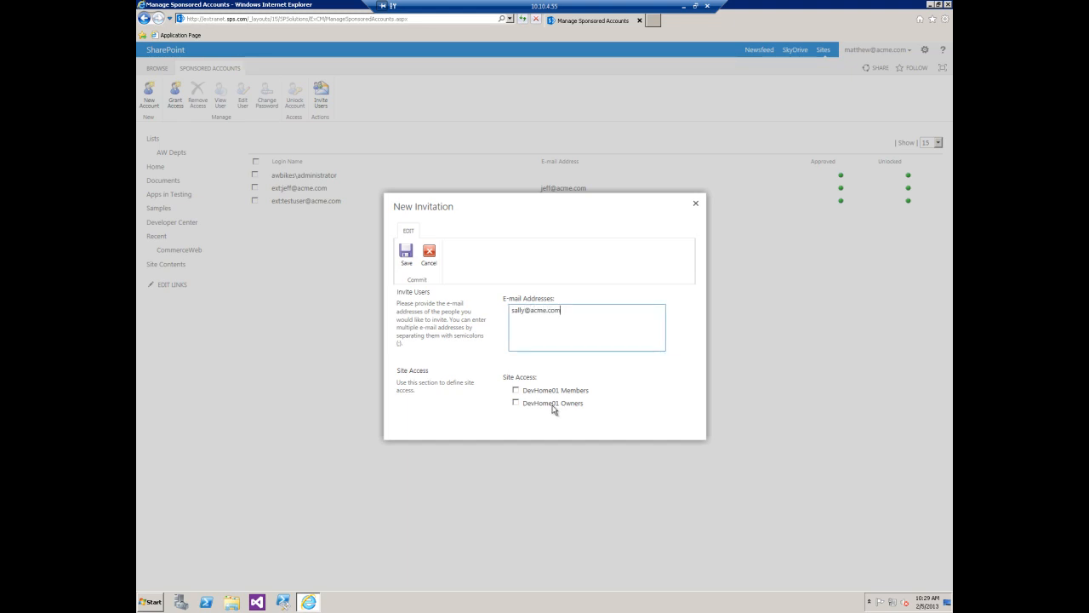
left_click(516, 390)
left_click(515, 402)
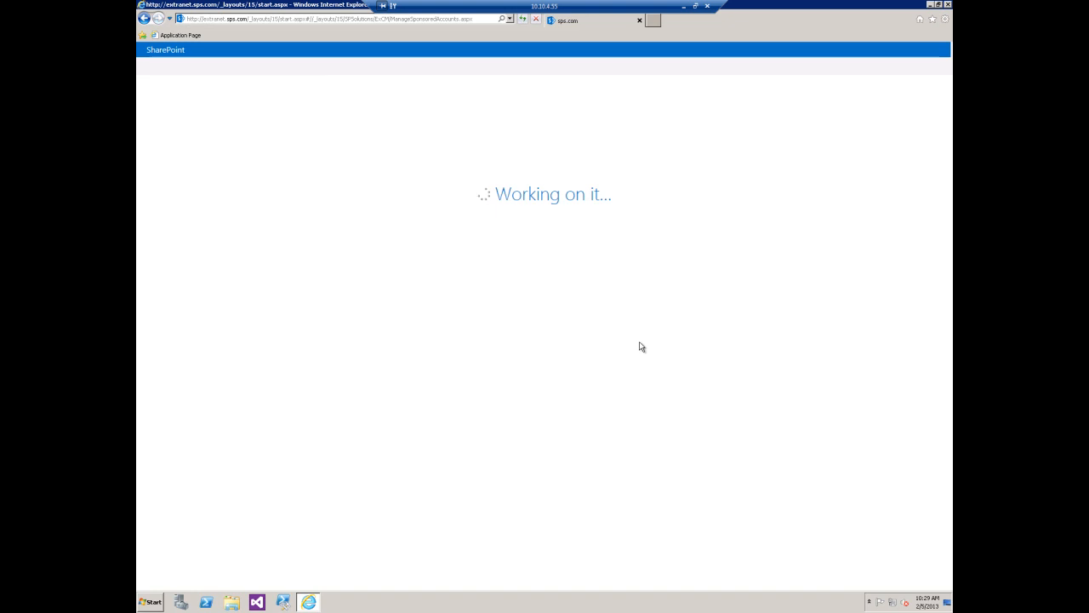
- Switch to the desktop's Mail drop folder and open the DevHome01 registration invitation e-mail
right_click(419, 603)
left_click(449, 562)
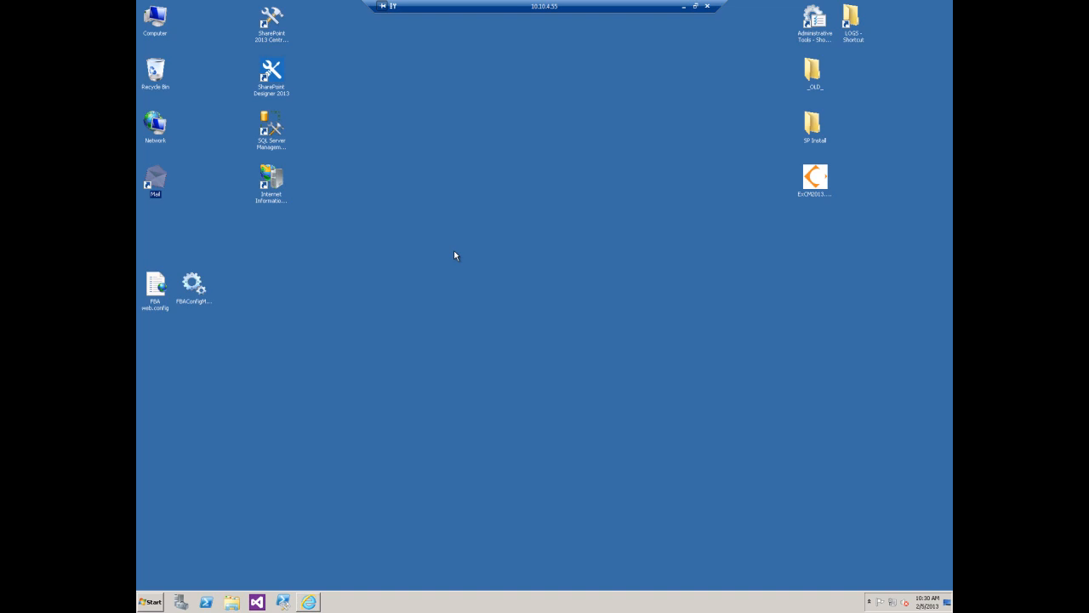
left_click(255, 219)
double_click(163, 192)
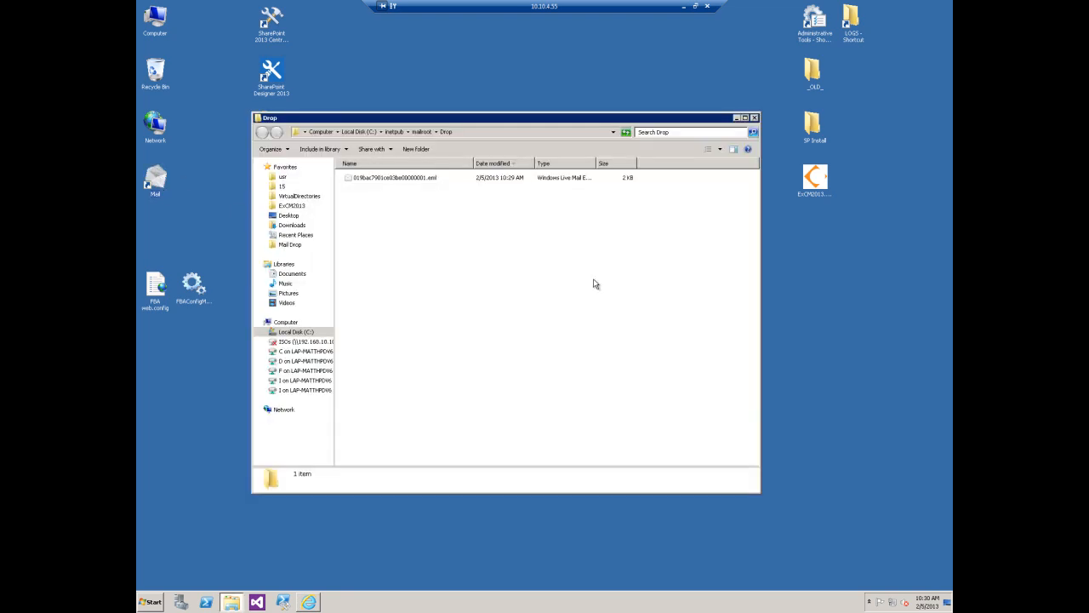
left_click(412, 174)
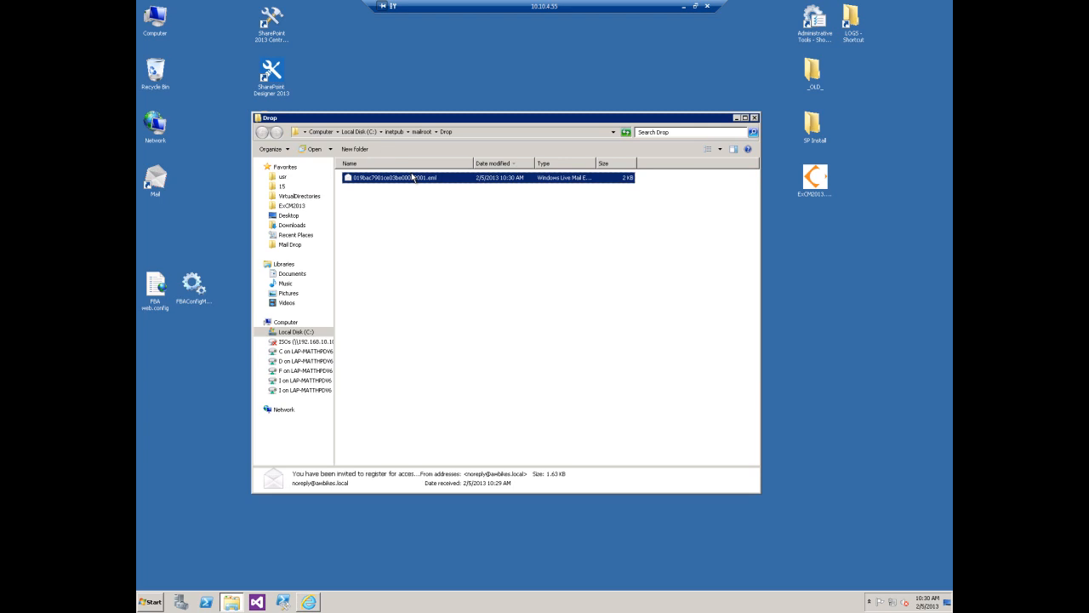
double_click(412, 177)
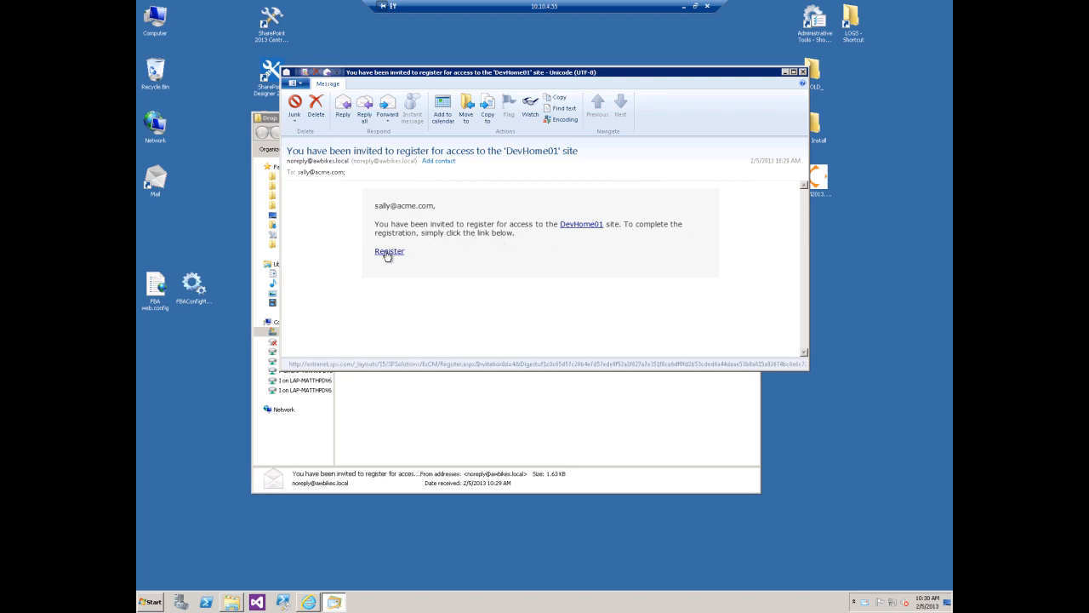
left_click(311, 601)
left_click(929, 5)
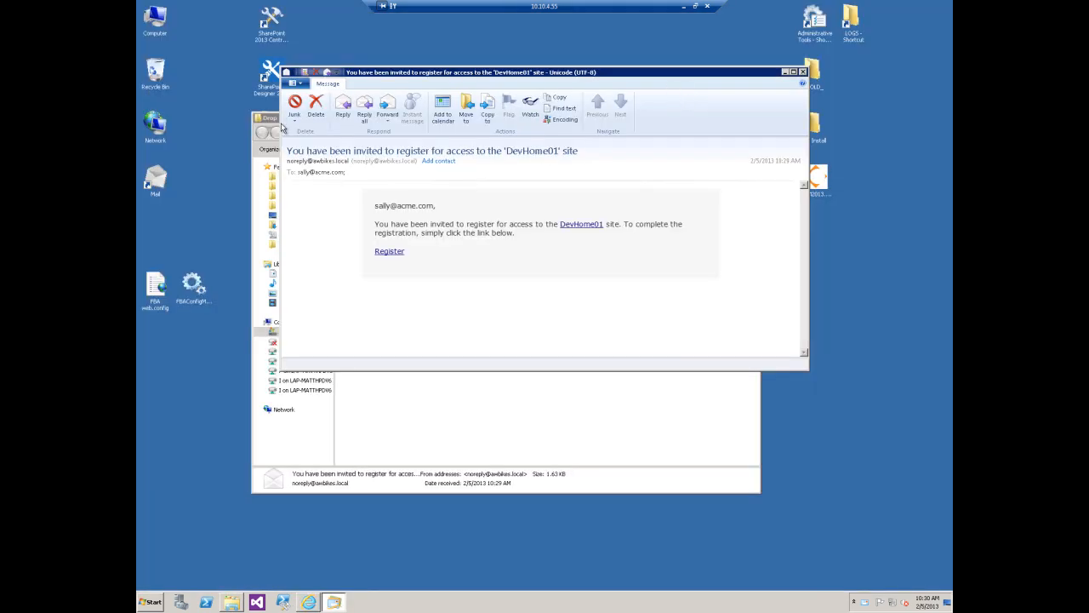
- Switch back to the SharePoint site in Internet Explorer and sign out of the site sponsor's account
left_click(312, 602)
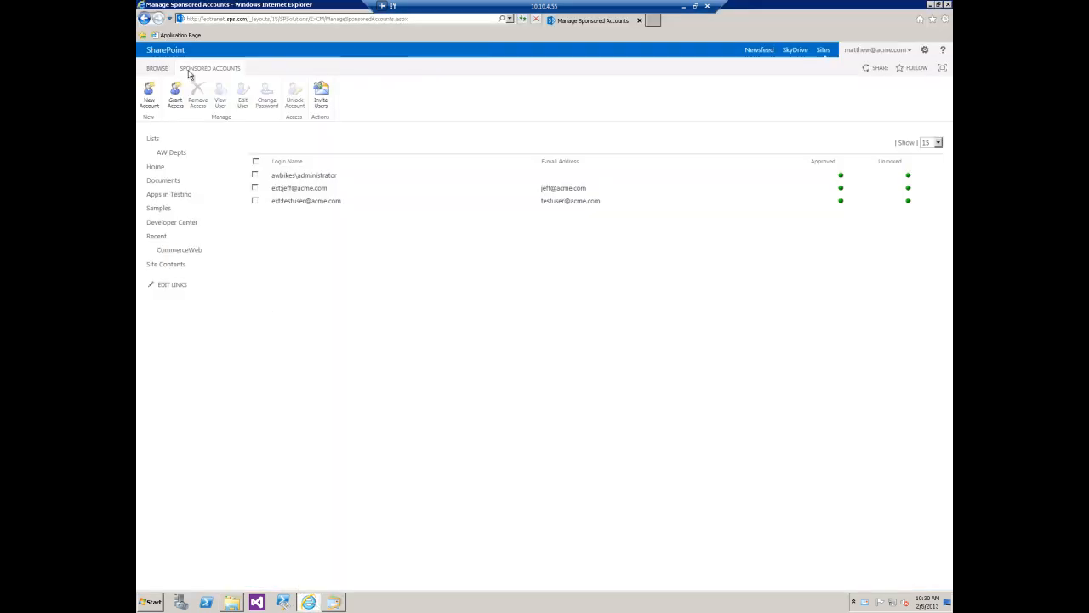
left_click(158, 71)
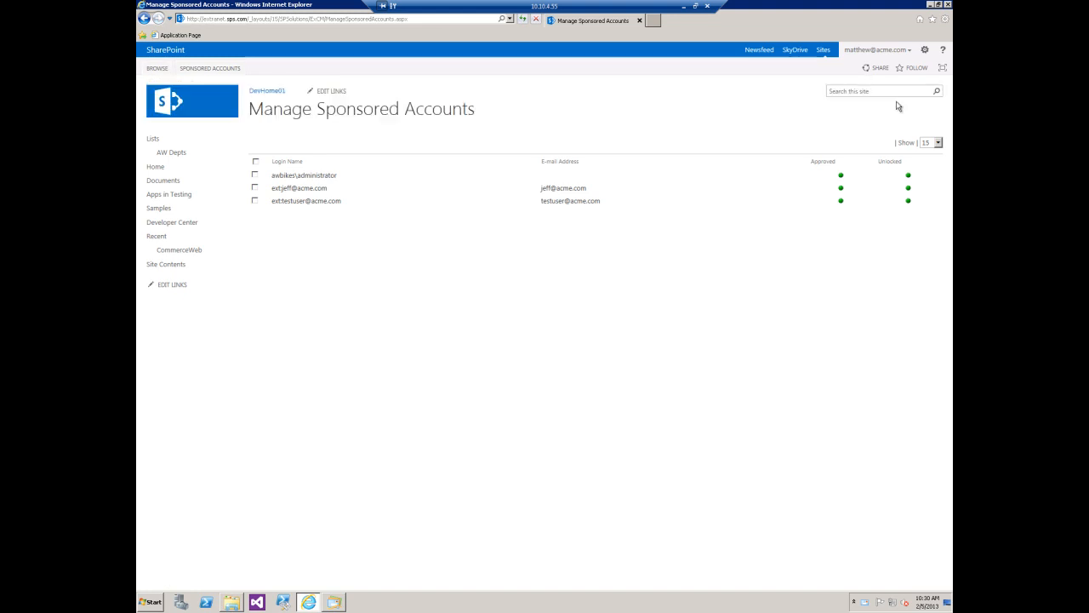
left_click(907, 50)
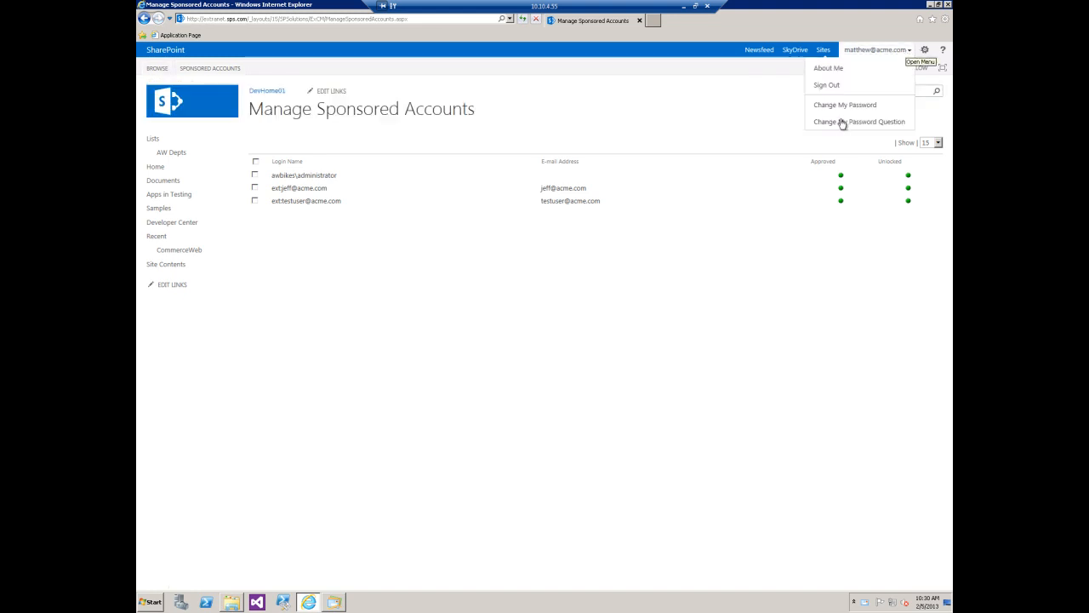
left_click(829, 85)
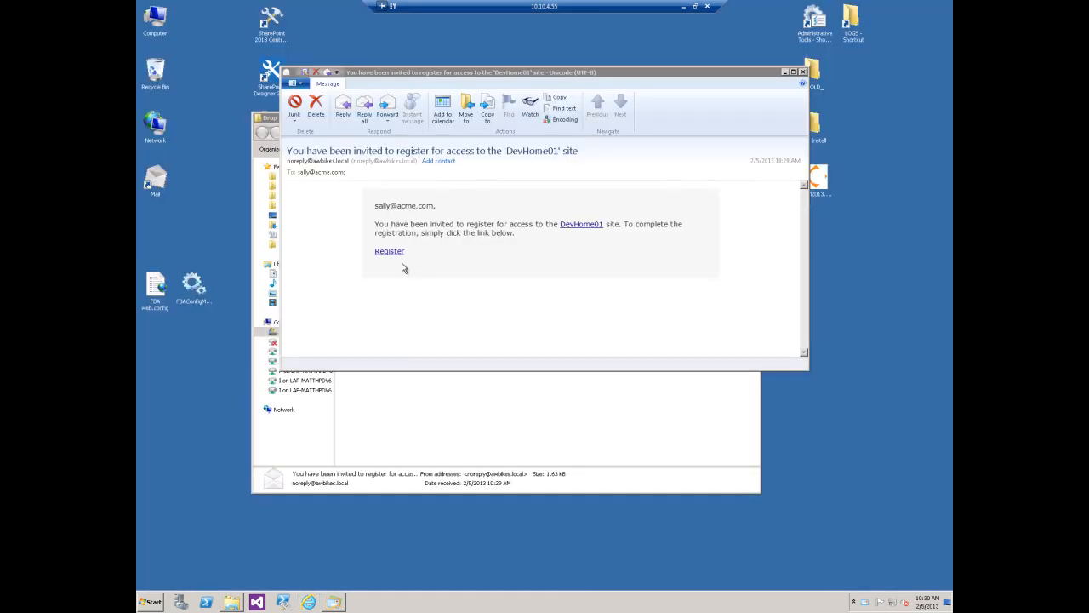
- Follow the invitation's Register link and fill in the account password, its confirmation and the answer to the mother's maiden name recovery question
left_click(393, 252)
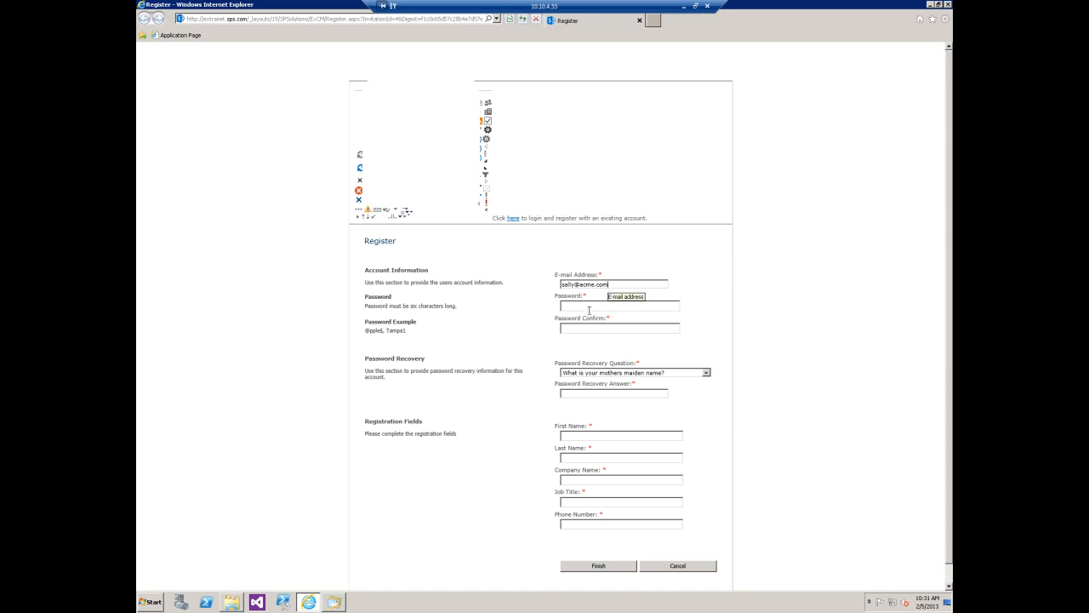
type("P@ssw0rd")
key("Tab")
type("P@")
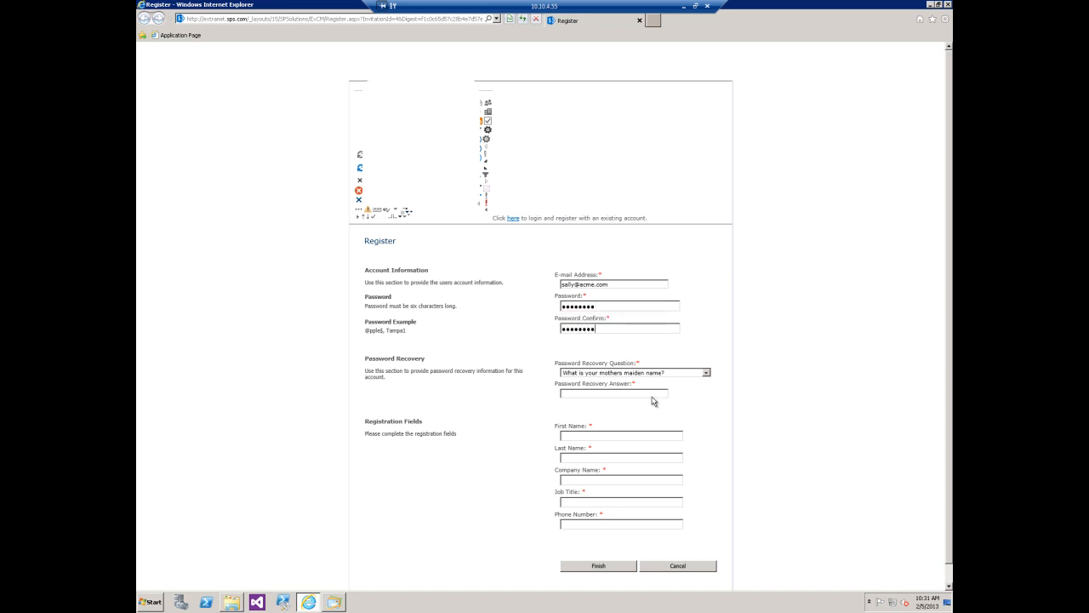
type("a")
scroll(773, 341, "down", 1)
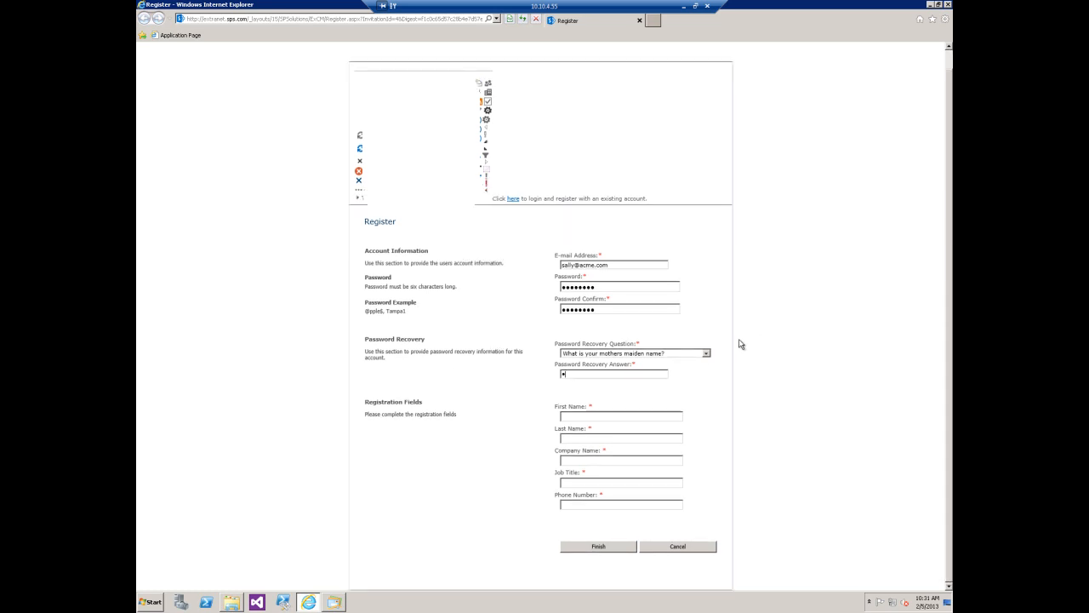
left_click(707, 353)
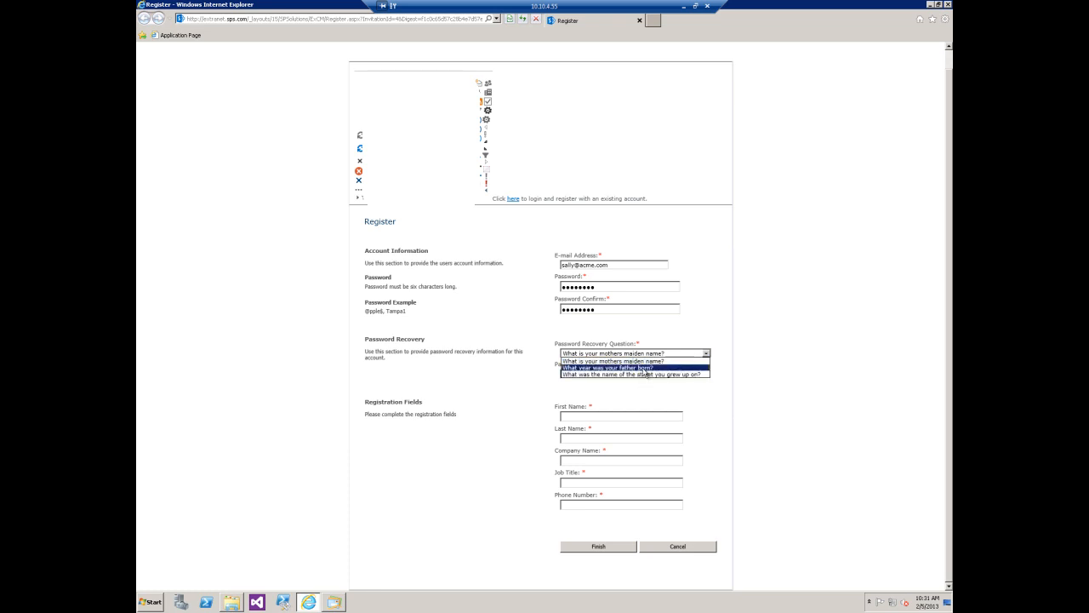
left_click(740, 275)
- Submit the registration with the user's first and last name, company ACME, job title Customer Service Mgr and phone number, and continue to login
left_click(599, 414)
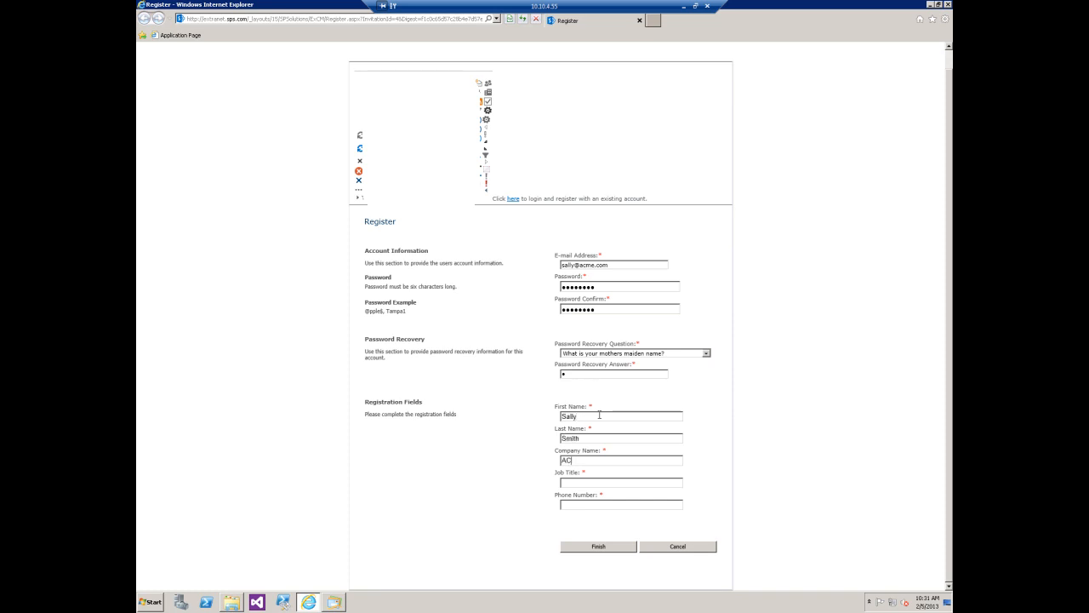
key("Tab")
type("Custome")
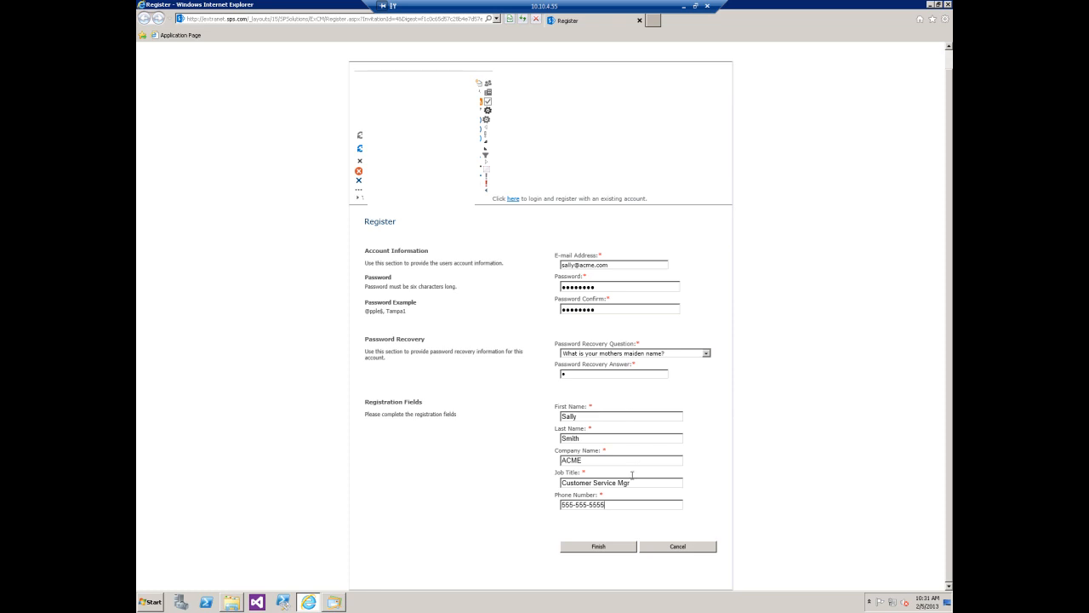
left_click(601, 549)
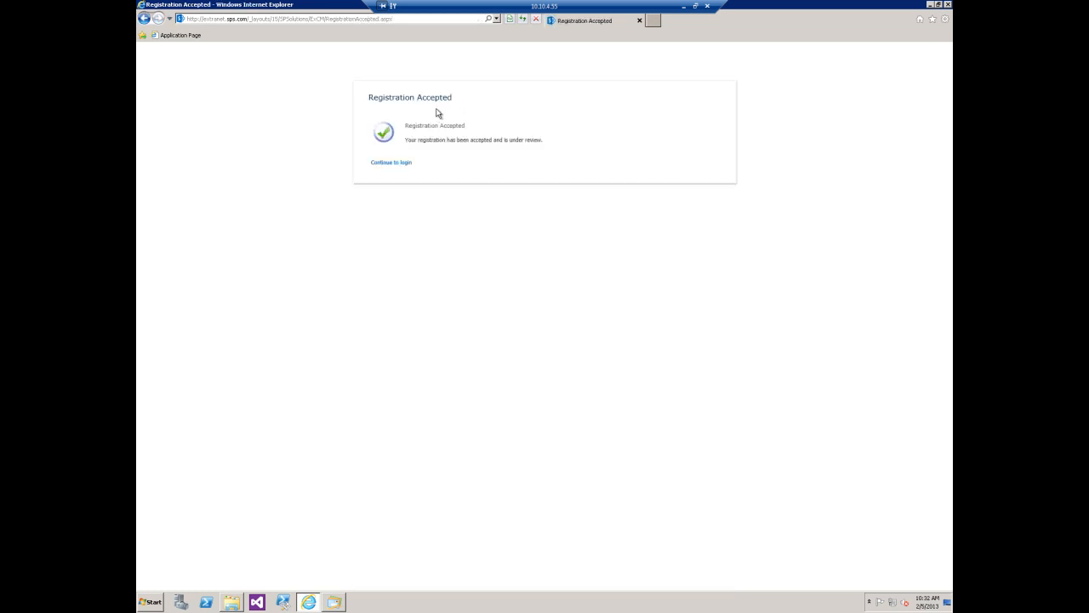
left_click(394, 162)
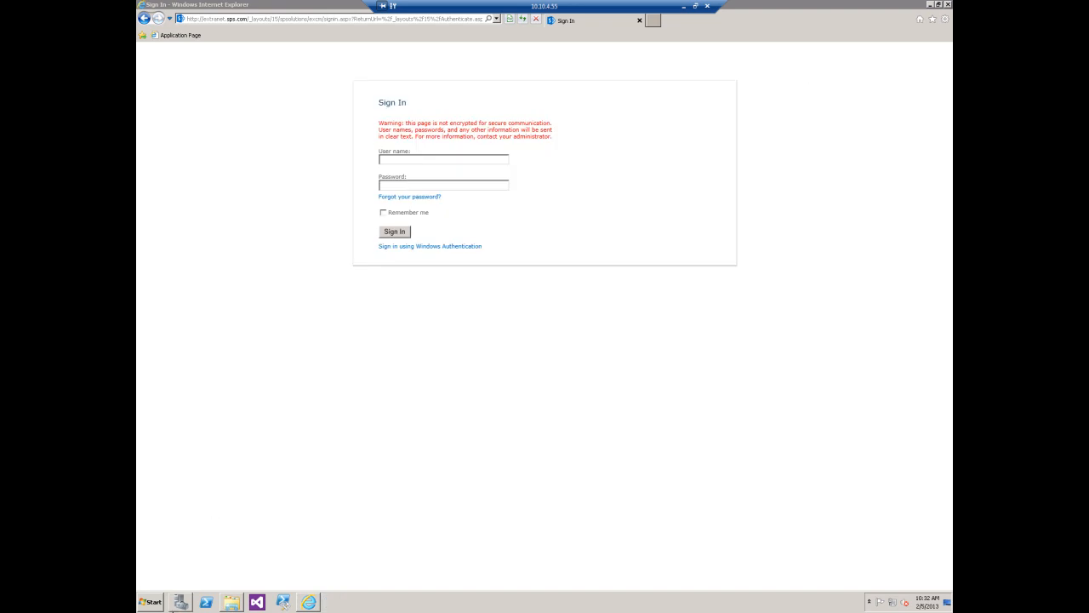
- Switch to the Drop mail folder and review the e-mail about successful registration for the DevHome01 site
left_click(232, 601)
left_click(467, 223)
double_click(432, 189)
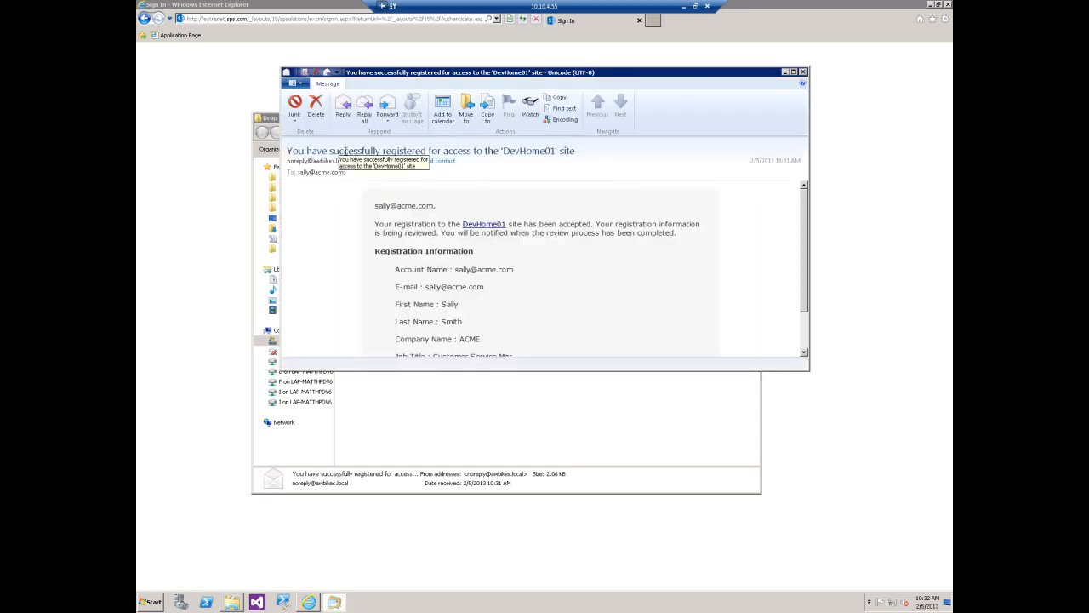
scroll(568, 253, "down", 2)
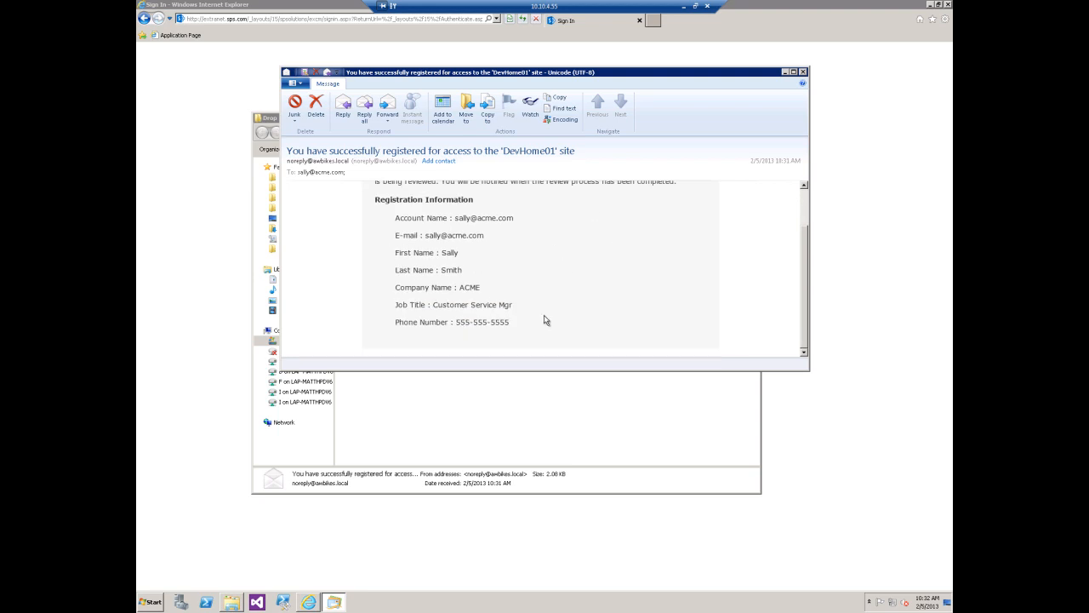
left_click(802, 72)
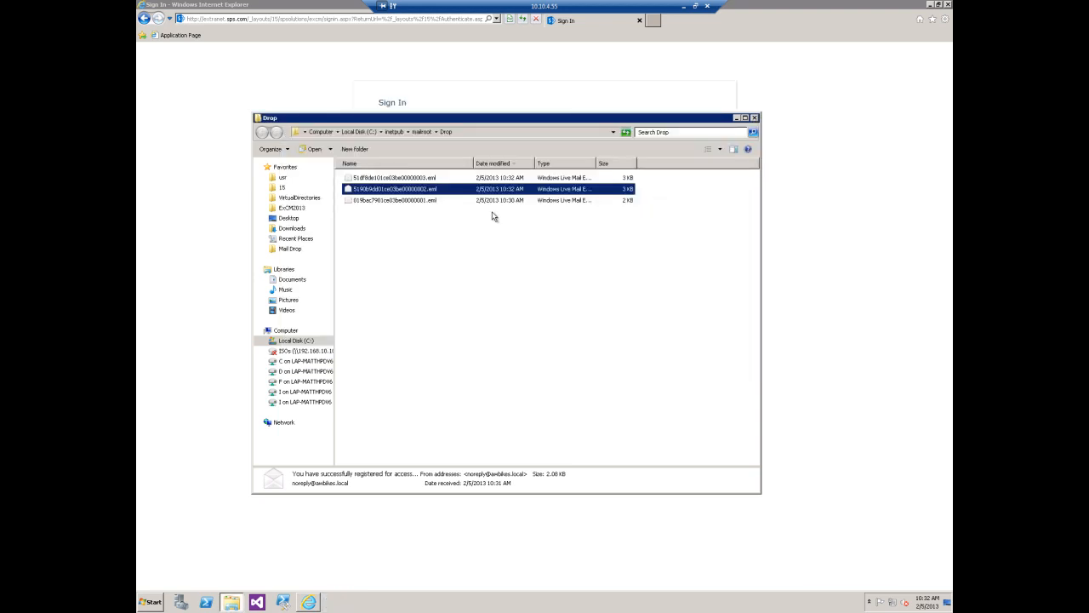
- Check the newest e-mail about the DevHome01 registration approval, and close the message and the mail folder
left_click(436, 181)
double_click(439, 182)
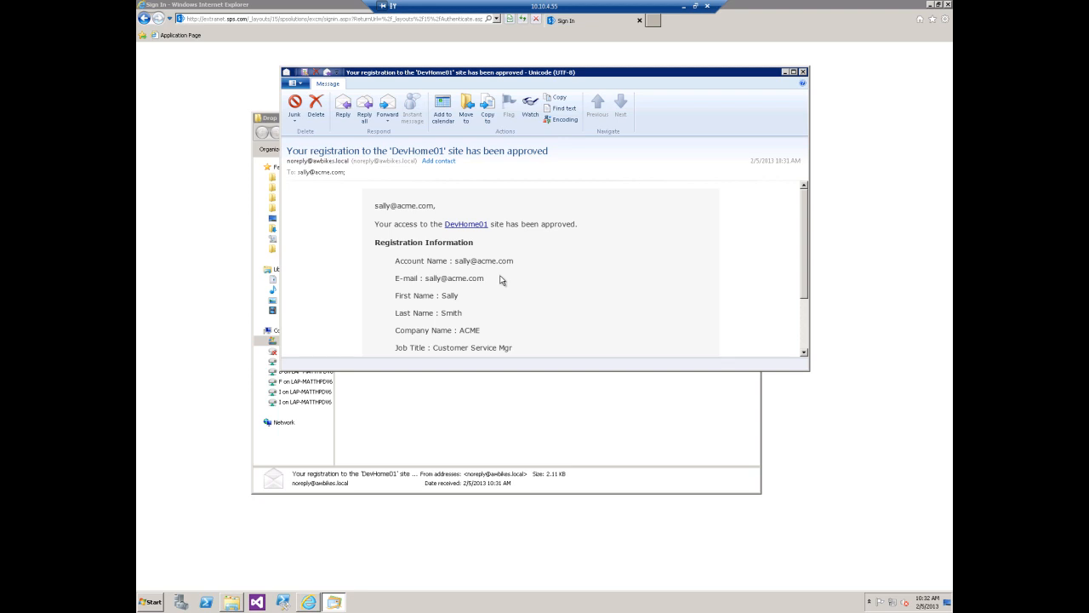
left_click(802, 72)
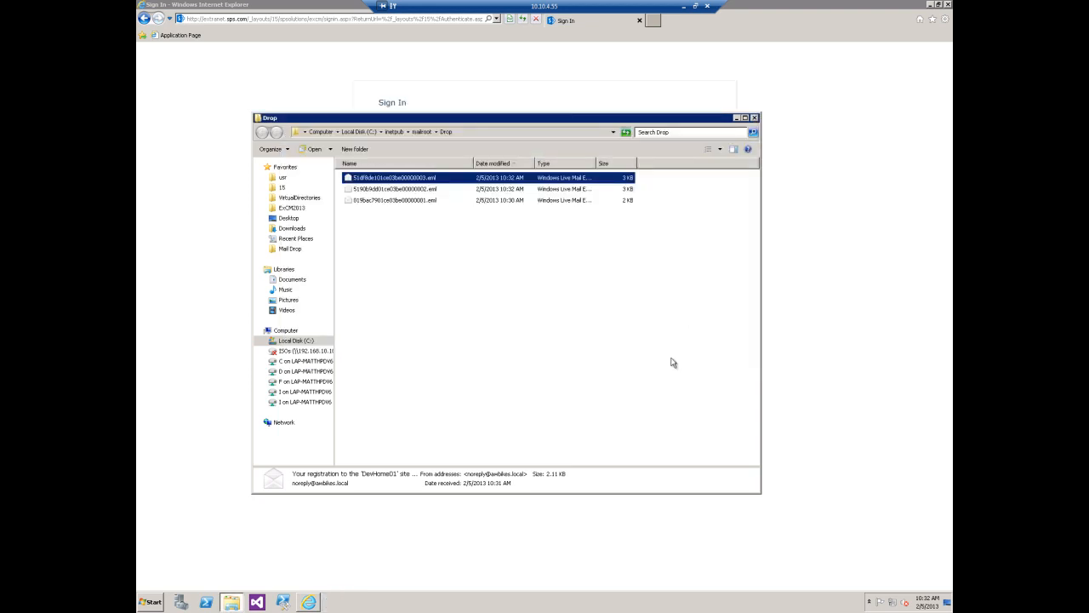
left_click(754, 117)
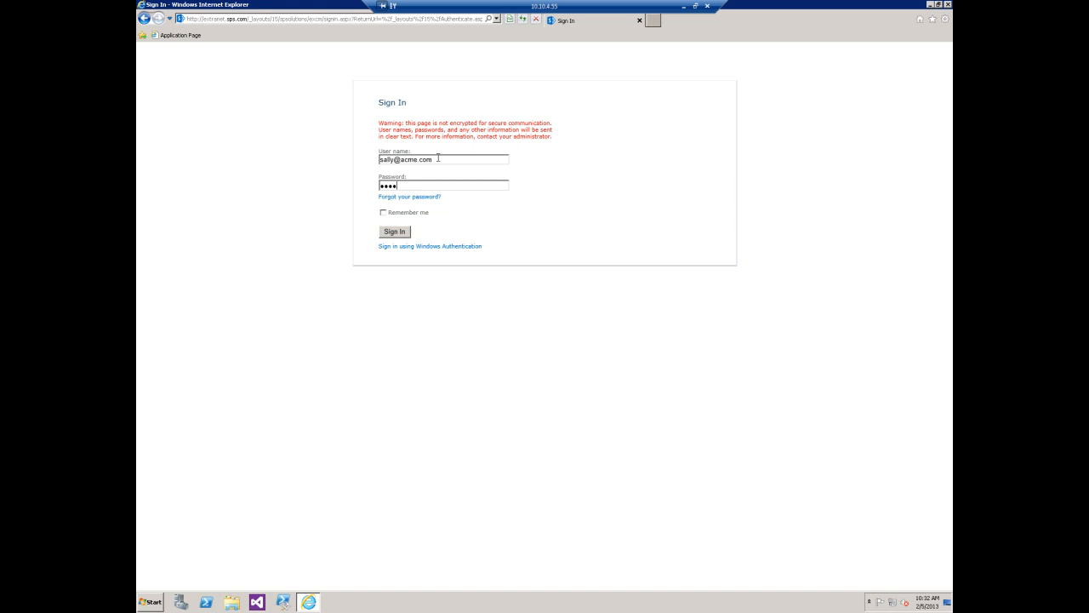
- Sign in to DevHome01 with the newly registered user's user name and password, and look over the site's settings options
left_click(405, 232)
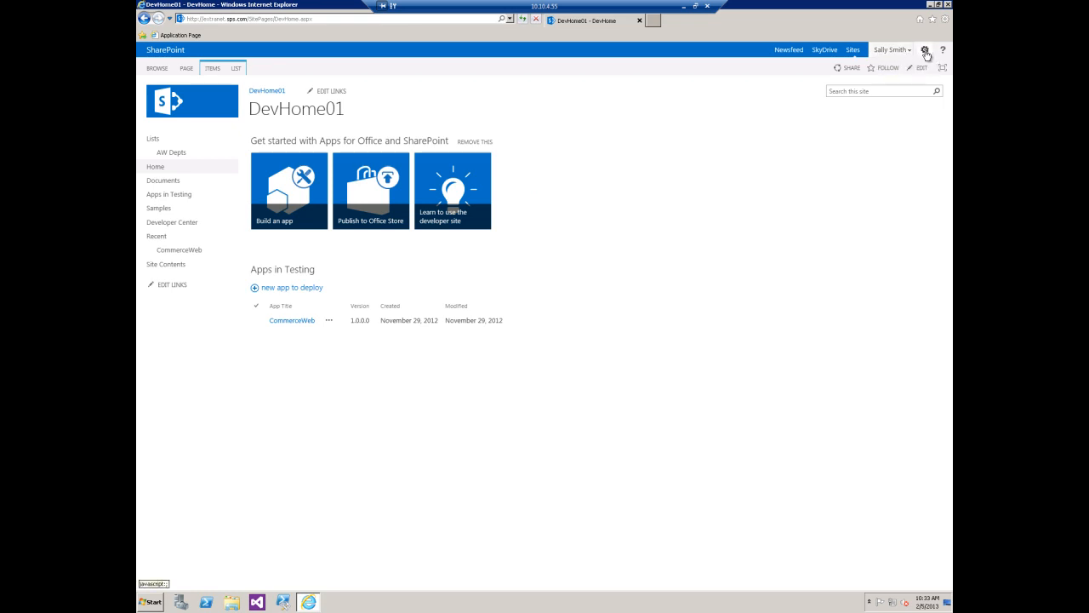
left_click(925, 51)
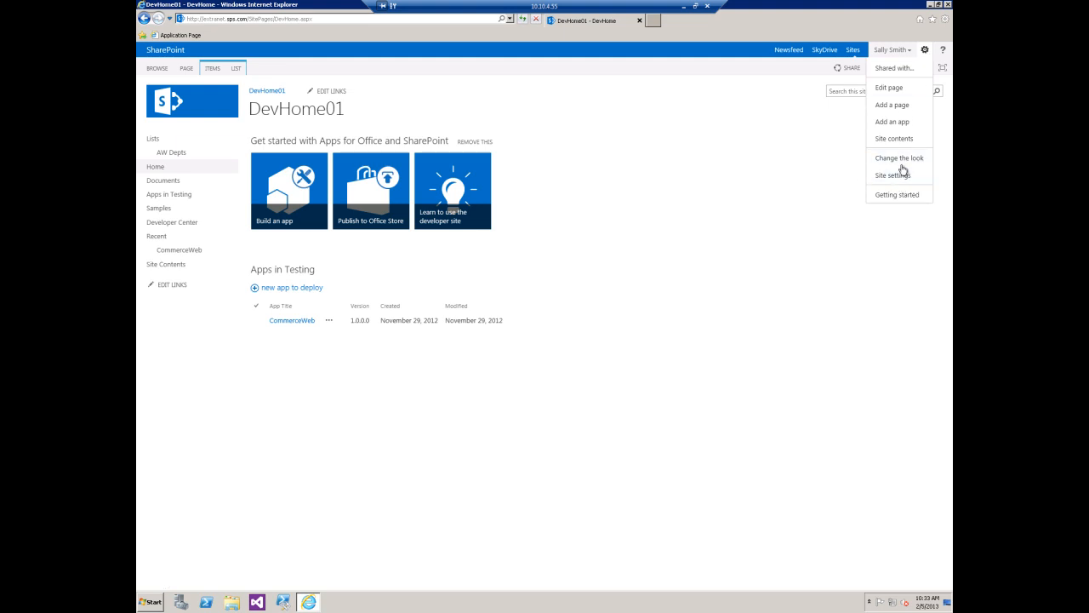
left_click(768, 160)
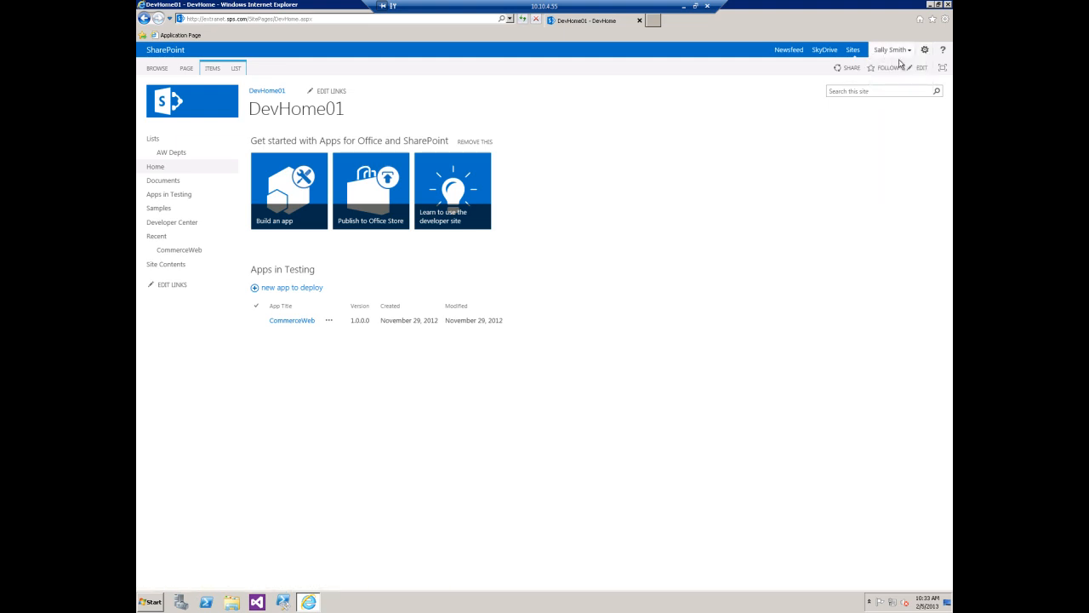